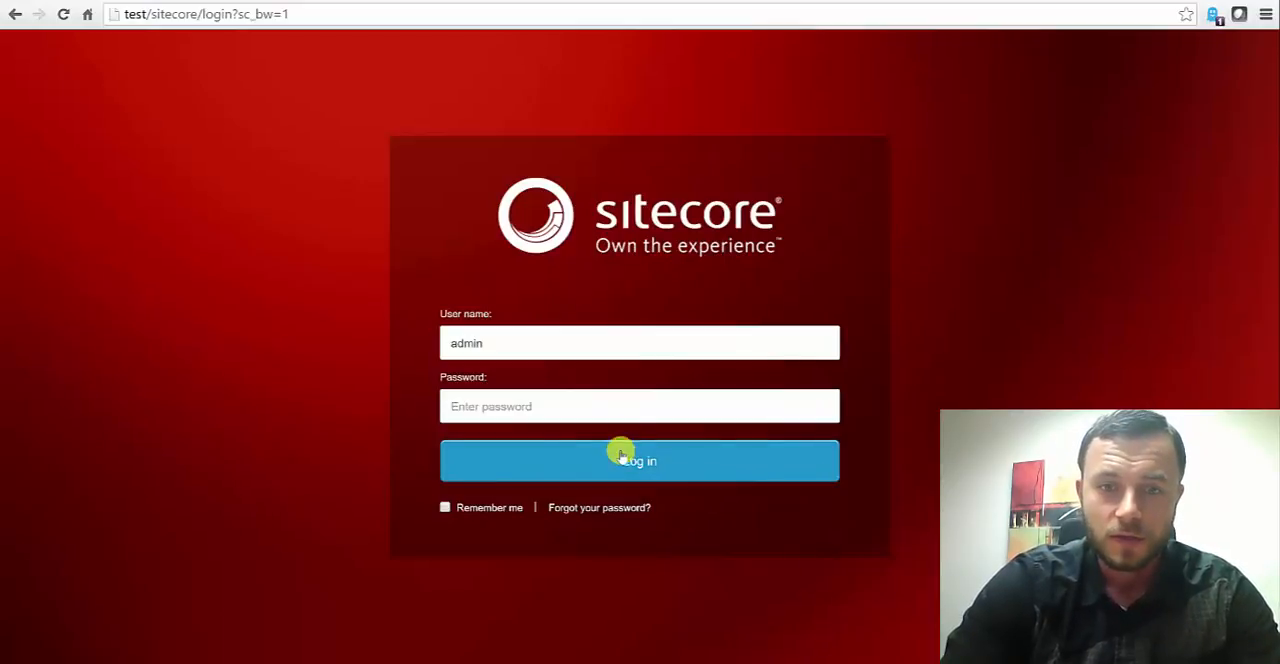
- Log in to Sitecore with the admin password and enter the Content Editor
{"action": "left_click", "coordinate": [652, 408]}
{"action": "type", "text": "b"}
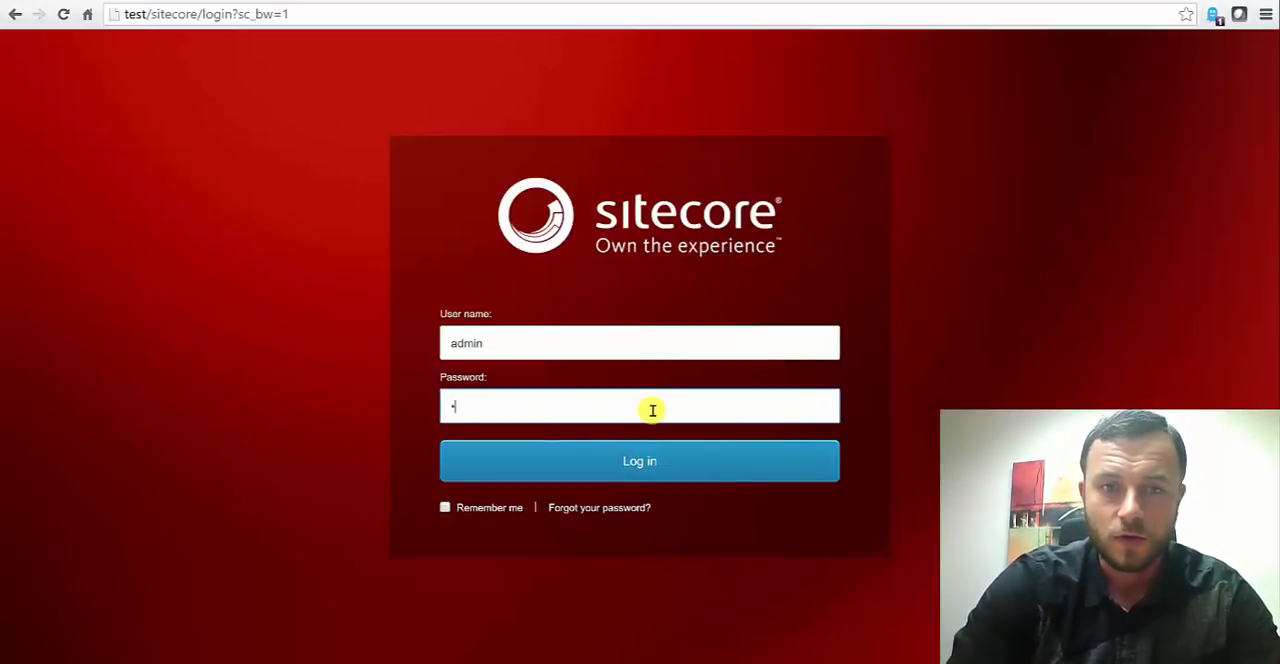
{"action": "left_click", "coordinate": [613, 470]}
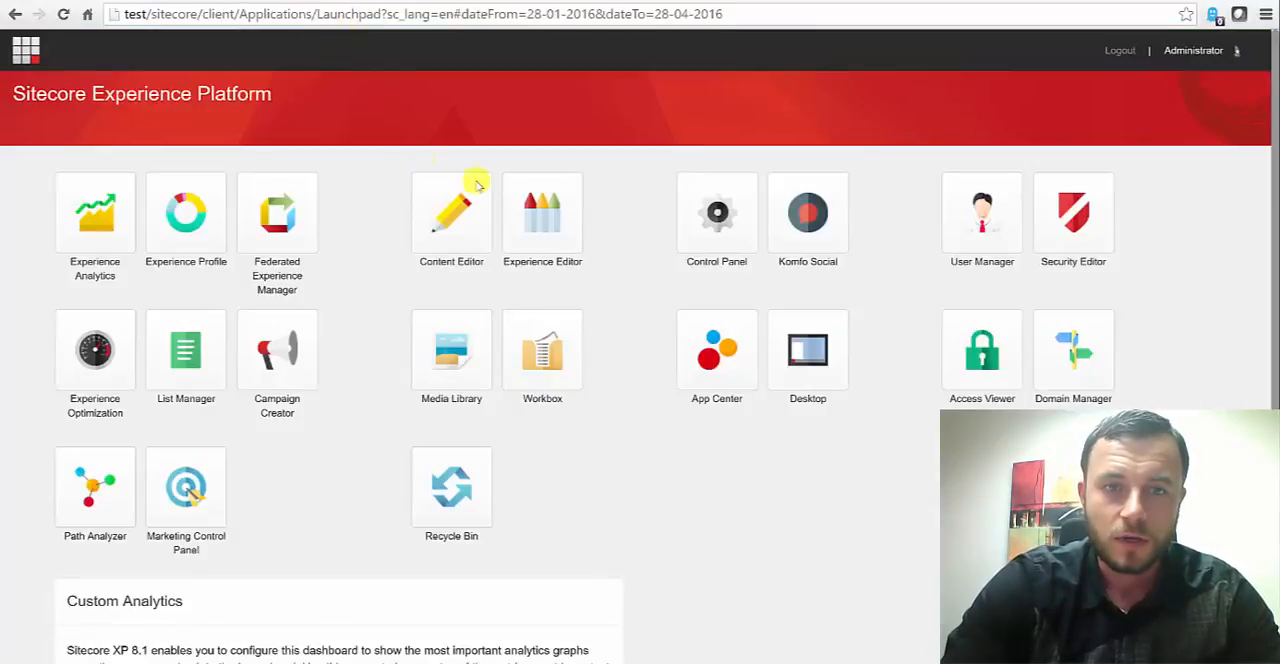
{"action": "left_click", "coordinate": [460, 212]}
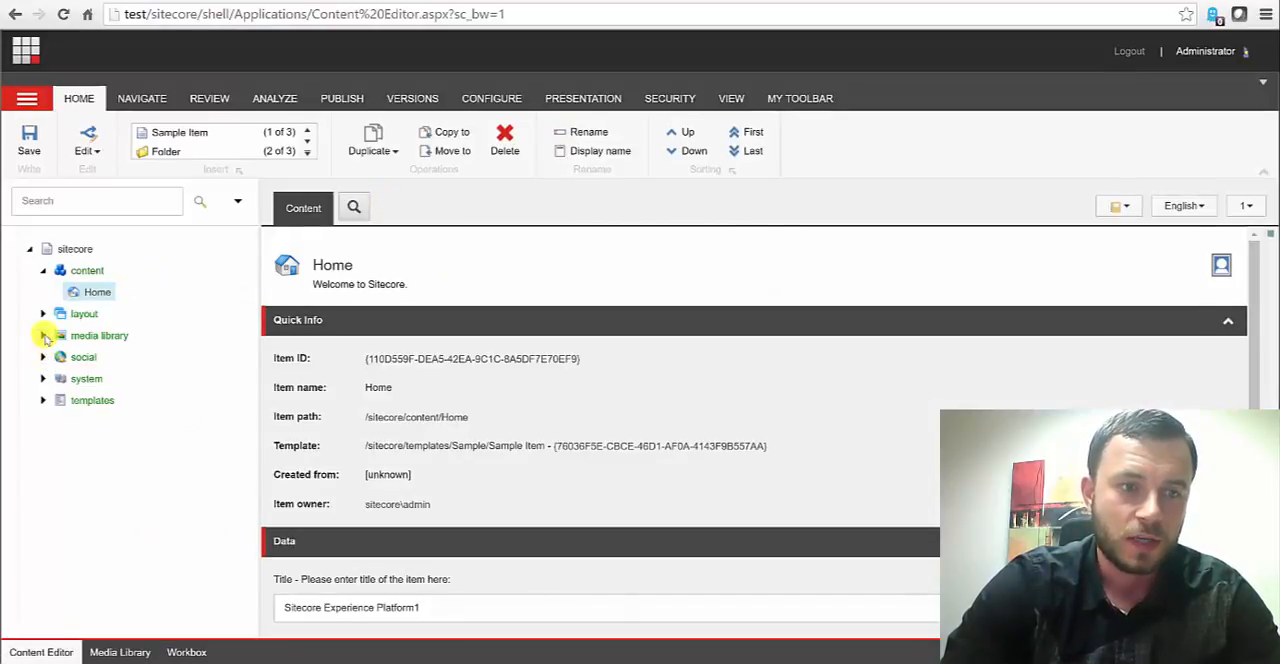
- Select the Sitecore Technology MVP 2016 image under media library > Images
{"action": "left_click", "coordinate": [43, 335]}
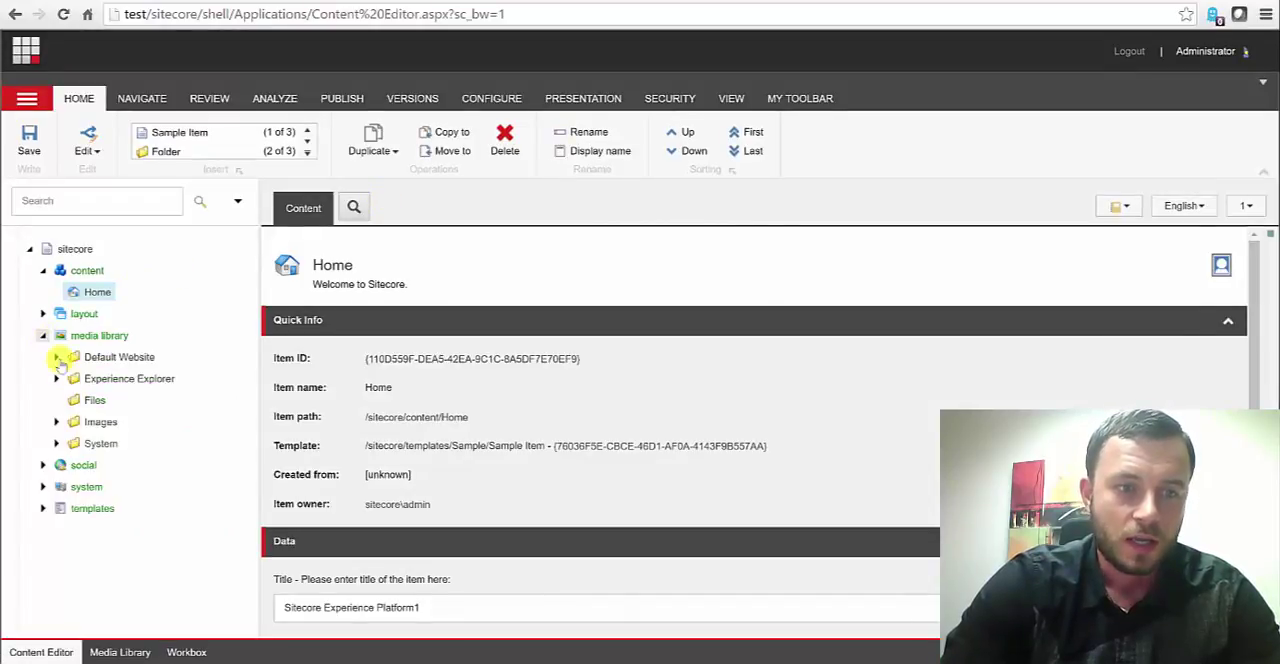
{"action": "left_click", "coordinate": [57, 422]}
{"action": "left_click", "coordinate": [150, 446]}
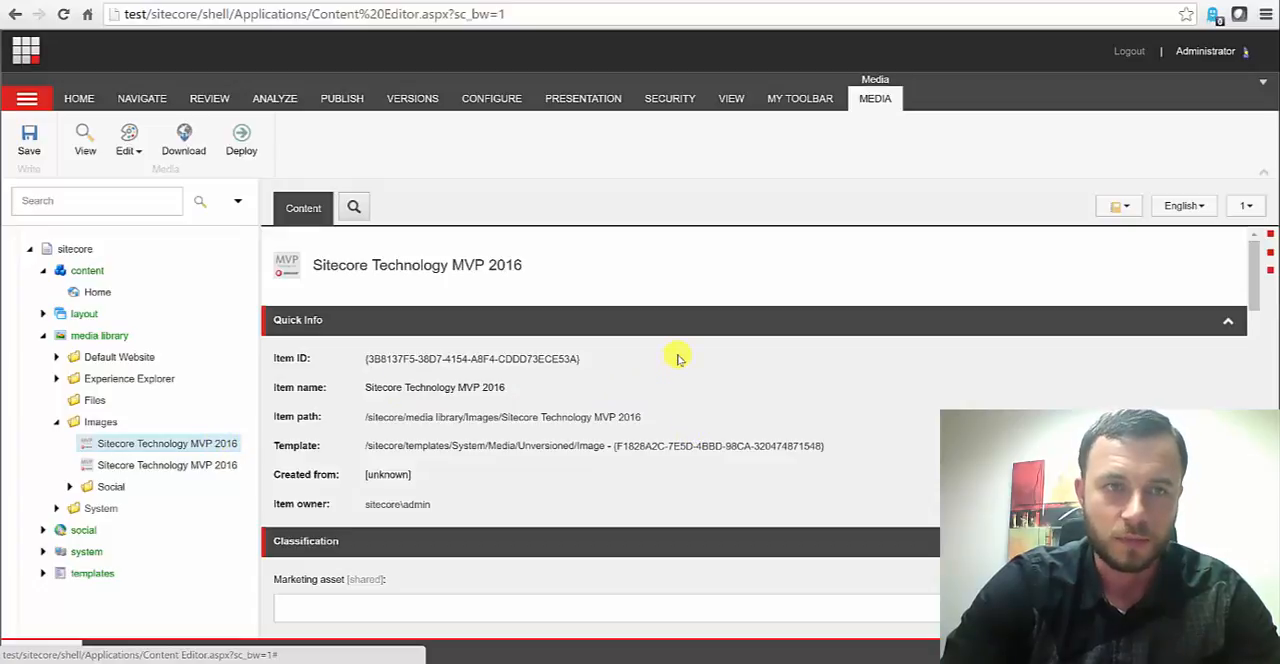
- Load the MVP media image at original size by dropping the ?w=300 parameter
{"action": "key", "text": "ctrl+Tab"}
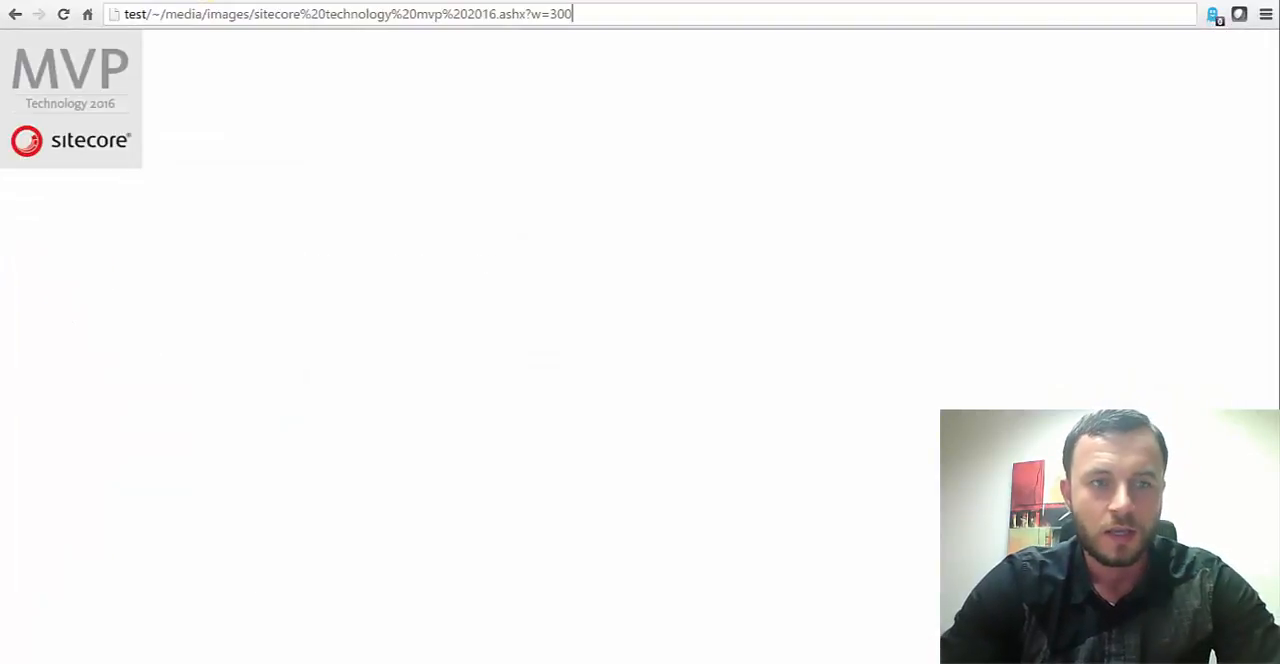
{"action": "key", "text": "BackSpace"}
{"action": "key", "text": "BackSpace"}
{"action": "key", "text": "BackSpace"}
{"action": "key", "text": "BackSpace"}
{"action": "key", "text": "BackSpace"}
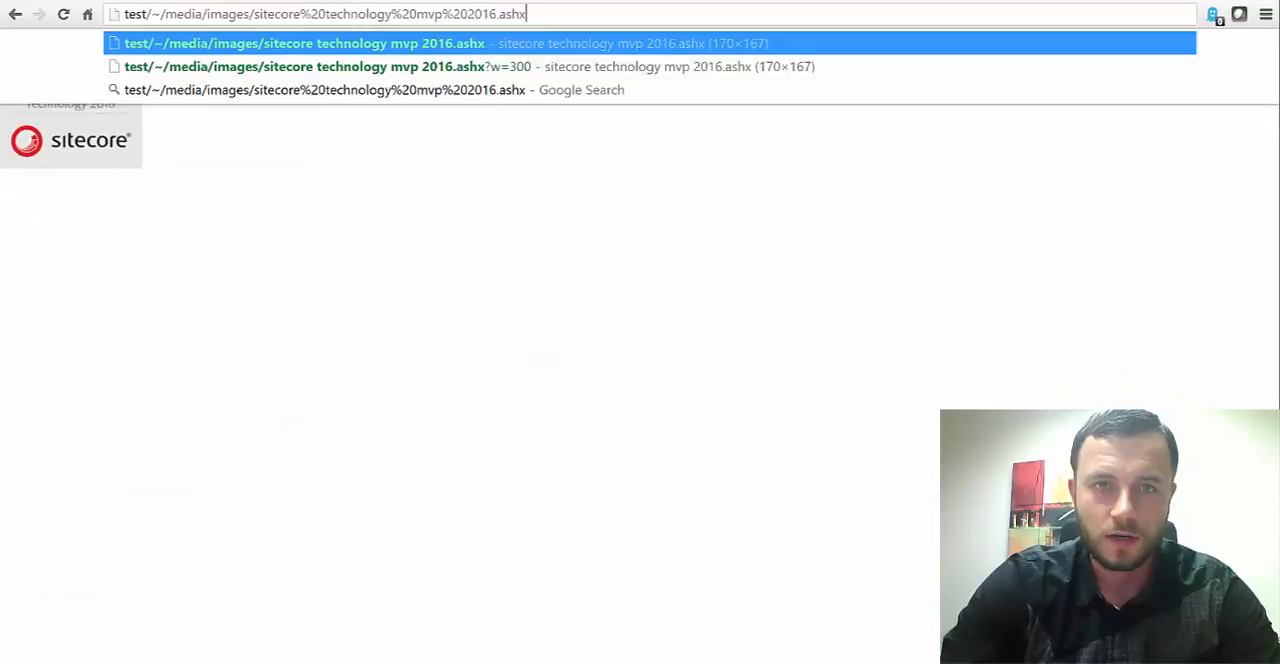
{"action": "key", "text": "BackSpace"}
{"action": "key", "text": "BackSpace"}
{"action": "type", "text": "x"}
{"action": "key", "text": "Return"}
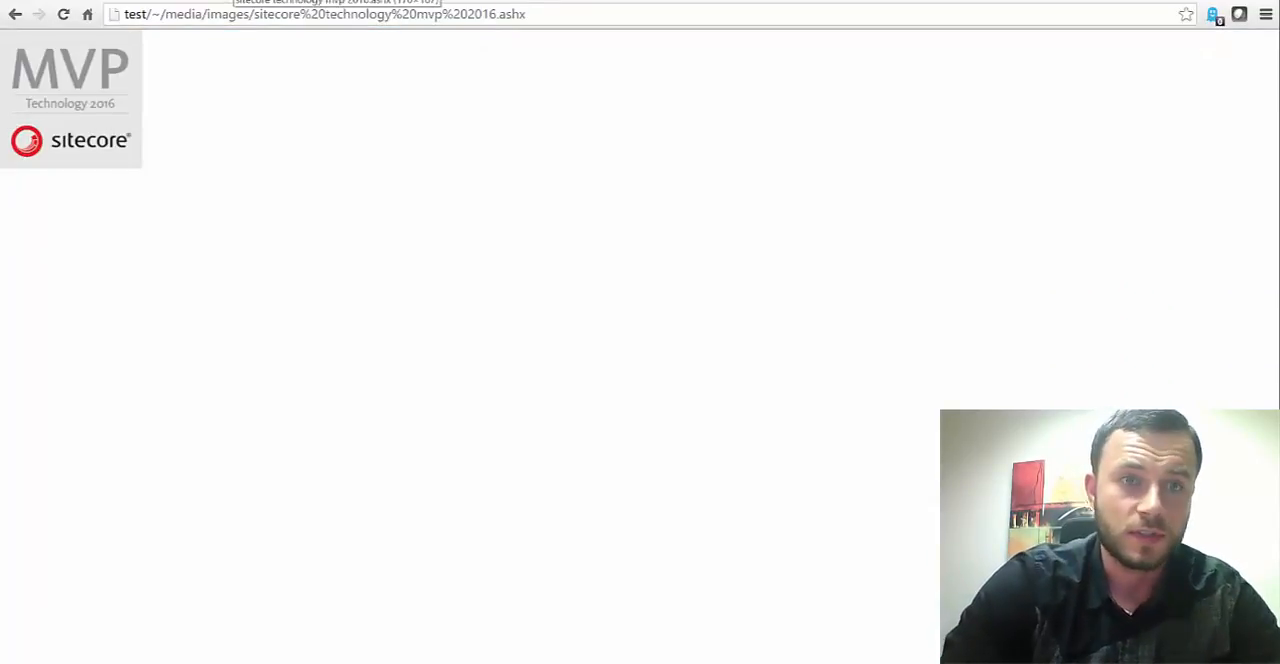
- Append ?w=500&h=200 to the media image address
{"action": "left_click", "coordinate": [576, 14]}
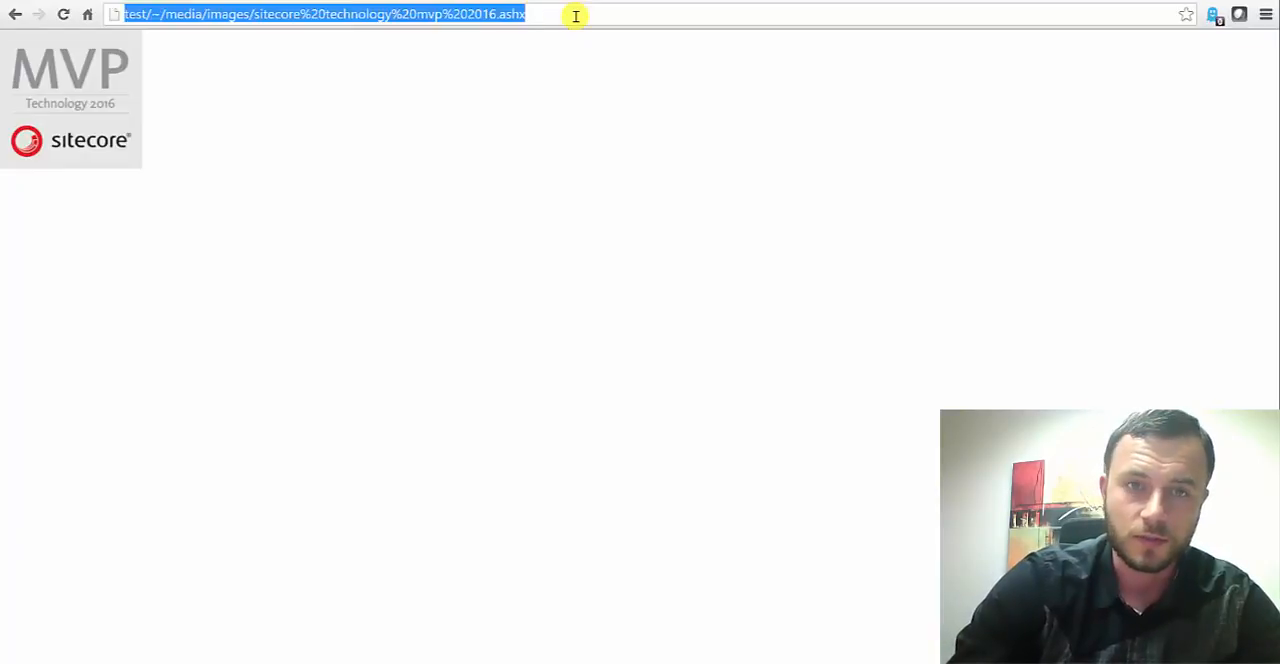
{"action": "left_click", "coordinate": [576, 14]}
{"action": "key", "text": "BackSpace"}
{"action": "type", "text": "x/"}
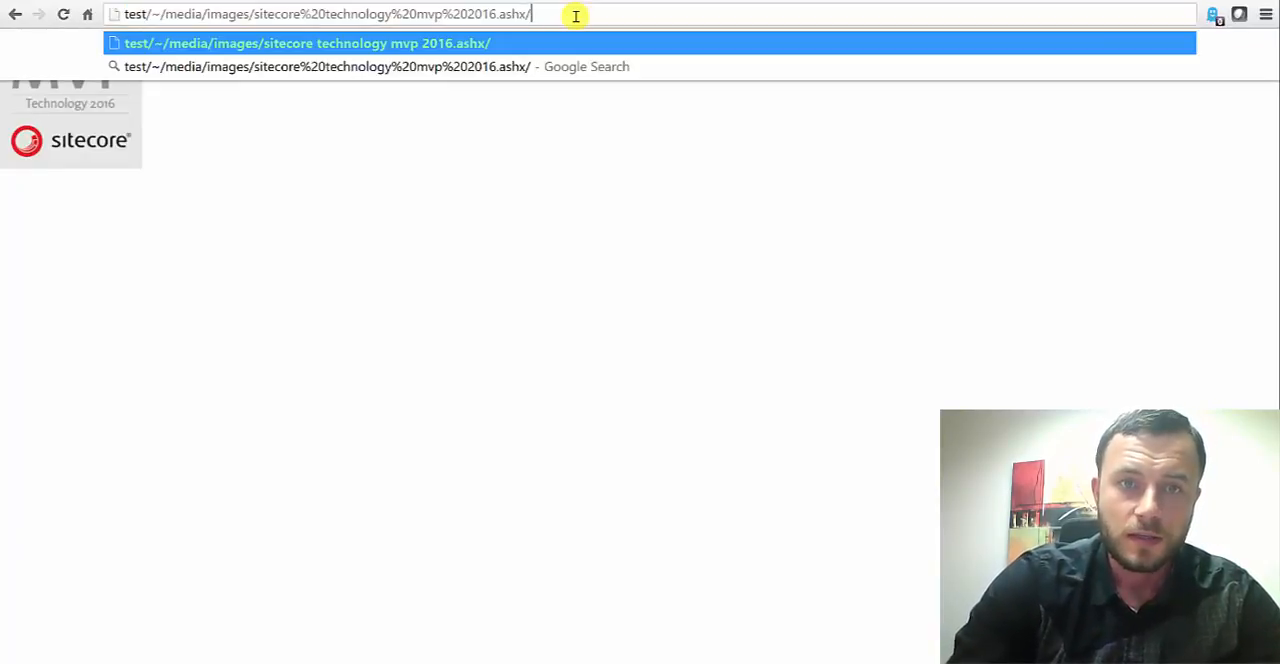
{"action": "key", "text": "BackSpace"}
{"action": "type", "text": "?"}
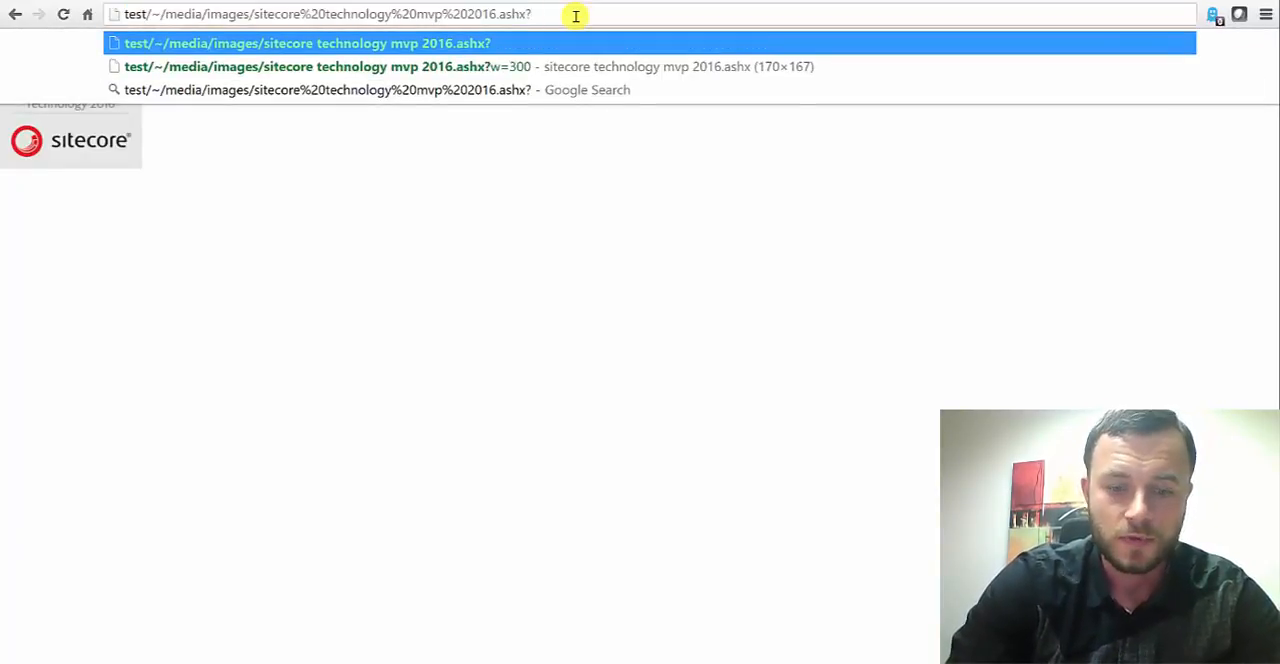
{"action": "type", "text": "w="}
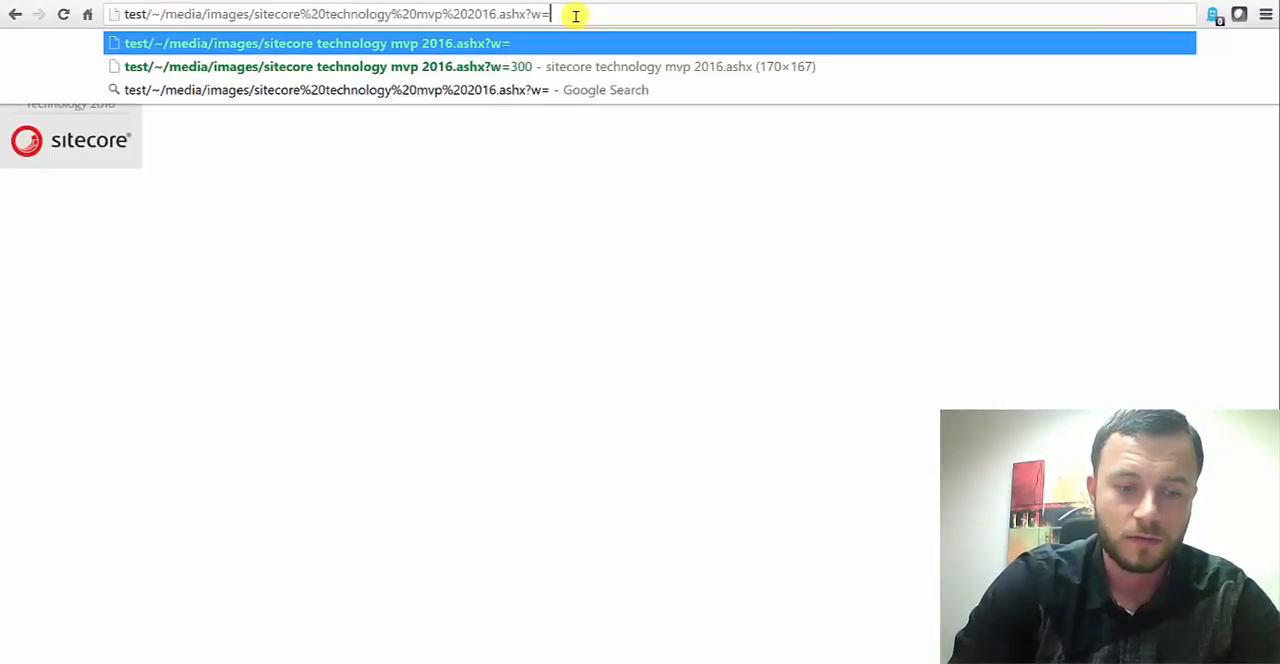
{"action": "type", "text": "500"}
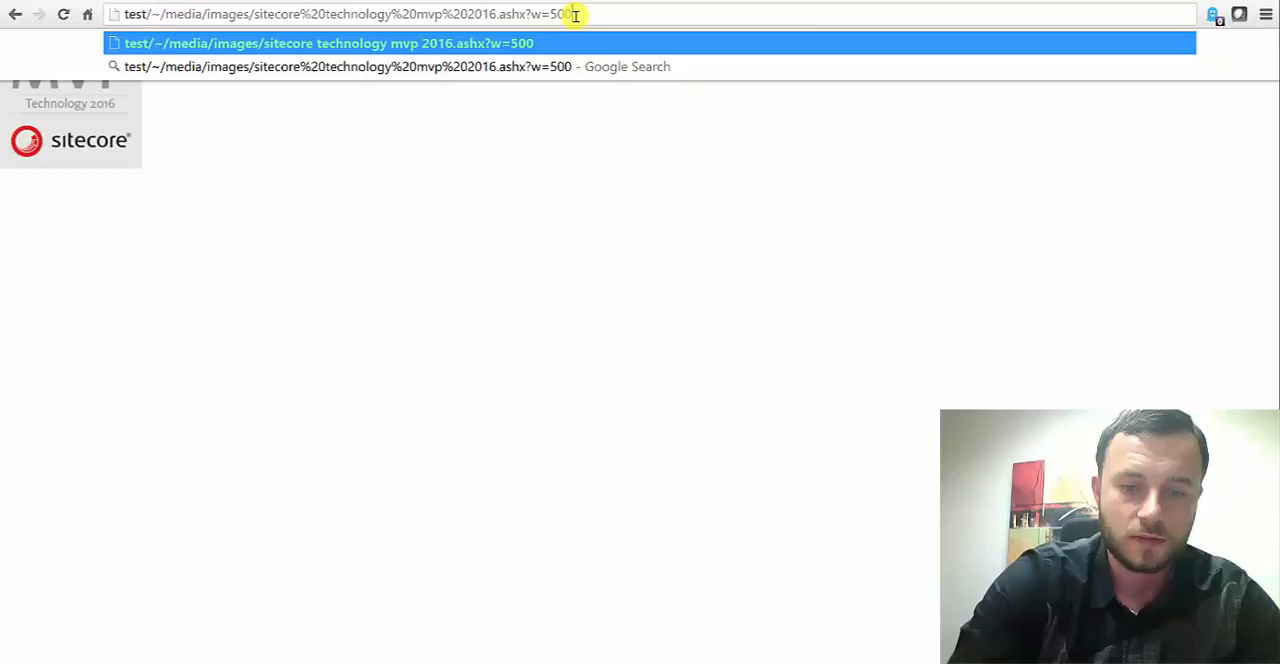
{"action": "type", "text": "&"}
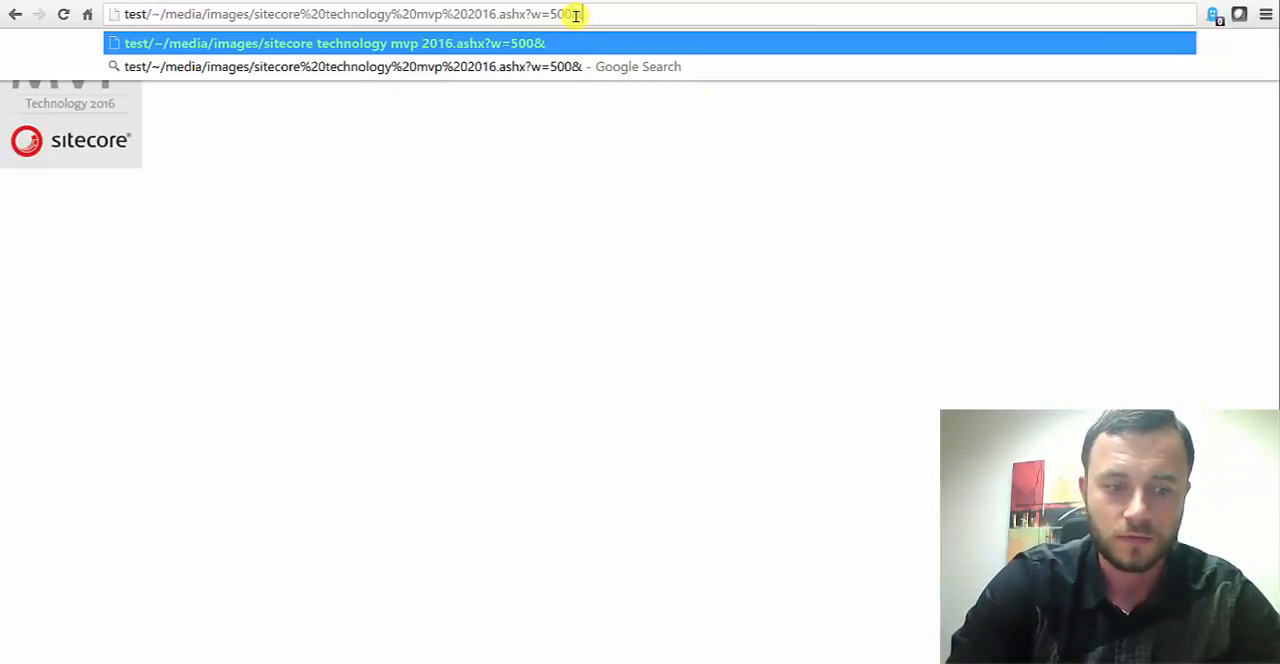
{"action": "type", "text": "h"}
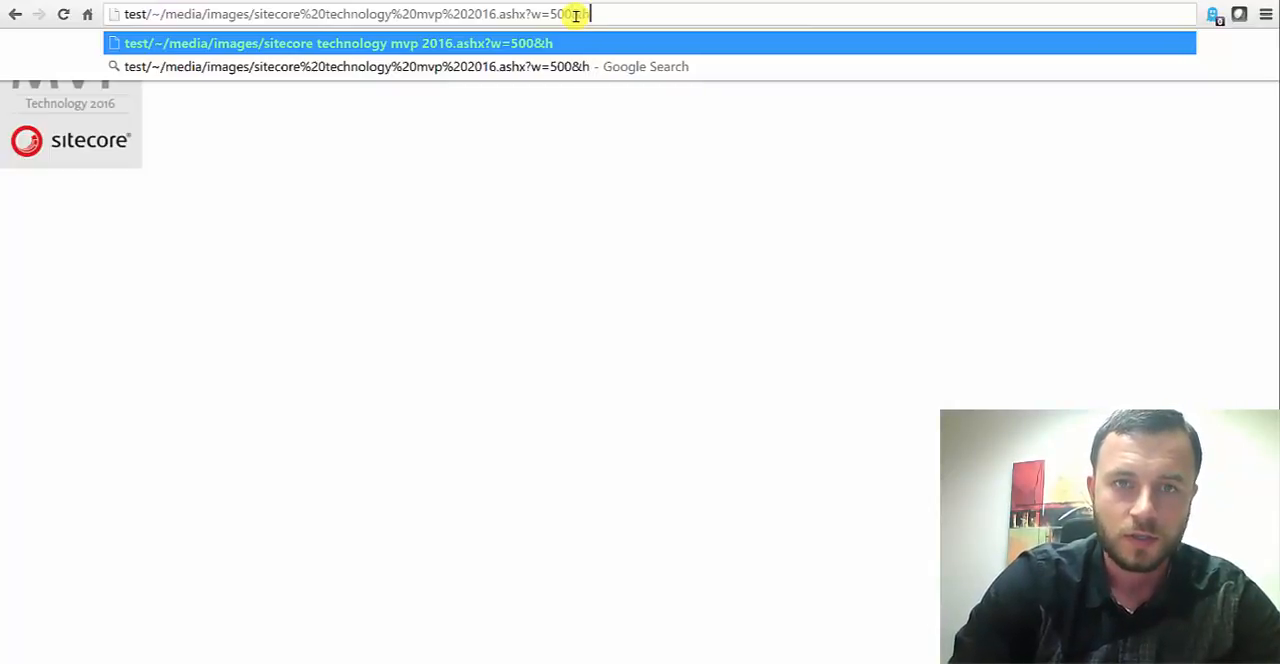
{"action": "type", "text": "="}
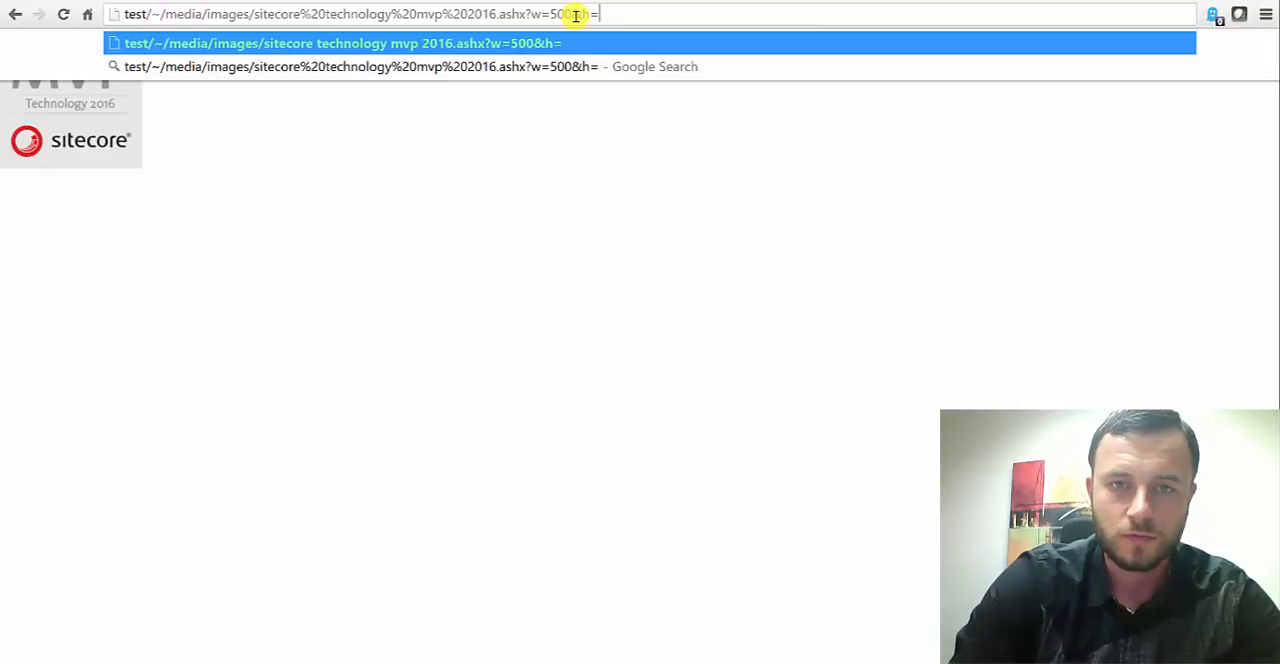
{"action": "type", "text": "2"}
{"action": "key", "text": "BackSpace"}
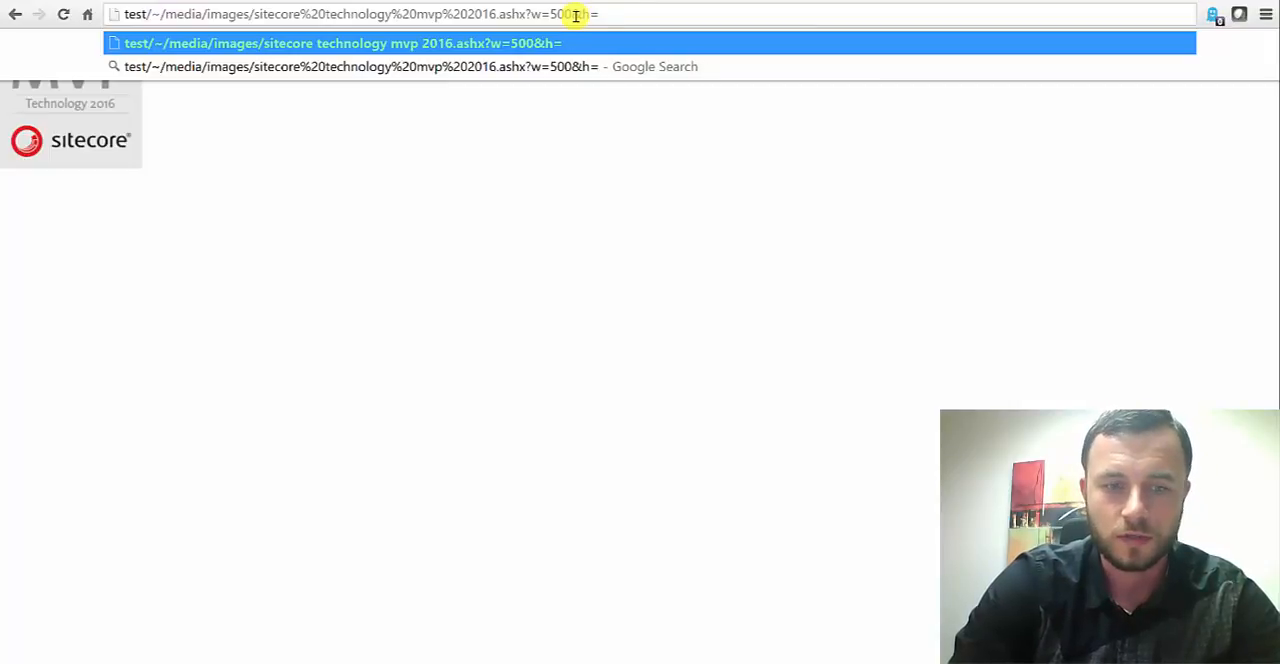
{"action": "type", "text": "200"}
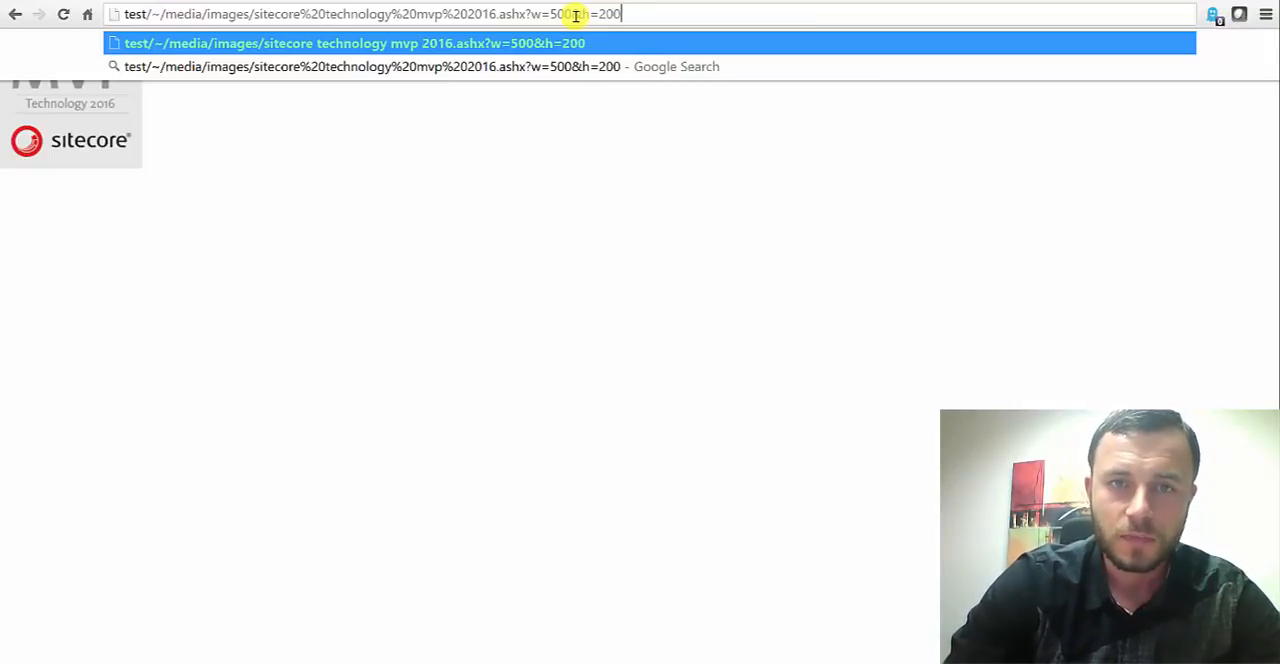
- Request the image at w=500&h=200, note it stays small, and switch to showconfig.aspx
{"action": "key", "text": "Return"}
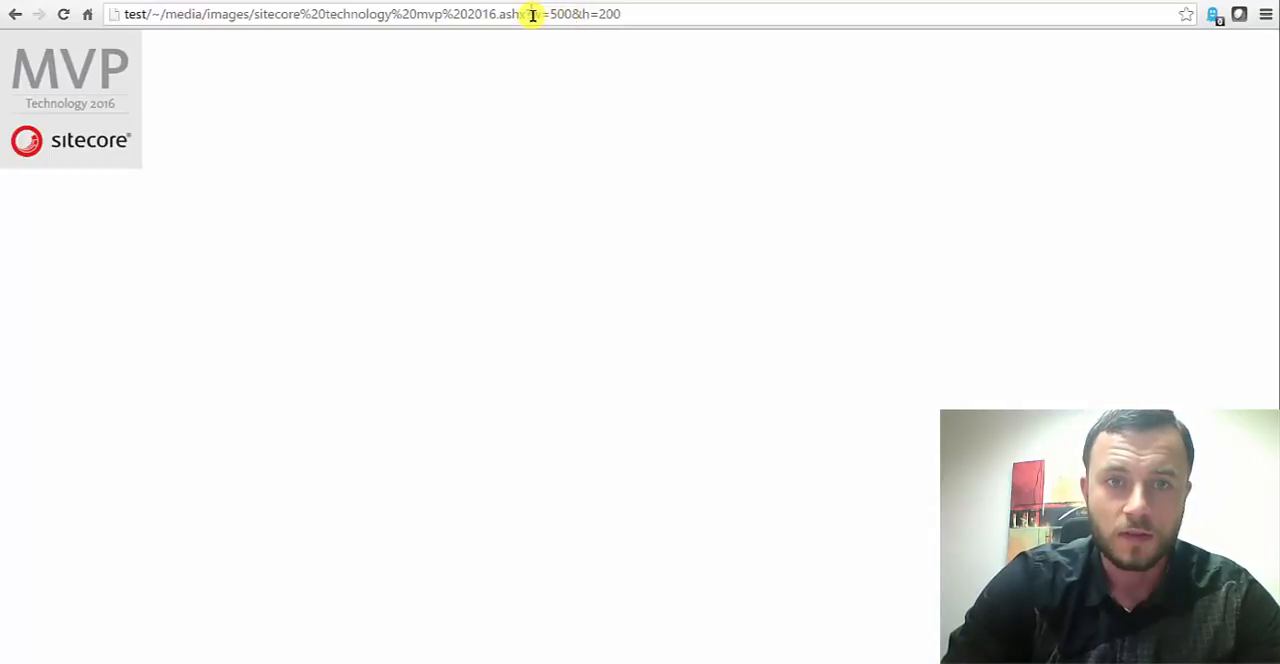
{"action": "left_click_drag", "start_coordinate": [528, 13], "coordinate": [622, 13]}
{"action": "left_click", "coordinate": [662, 12]}
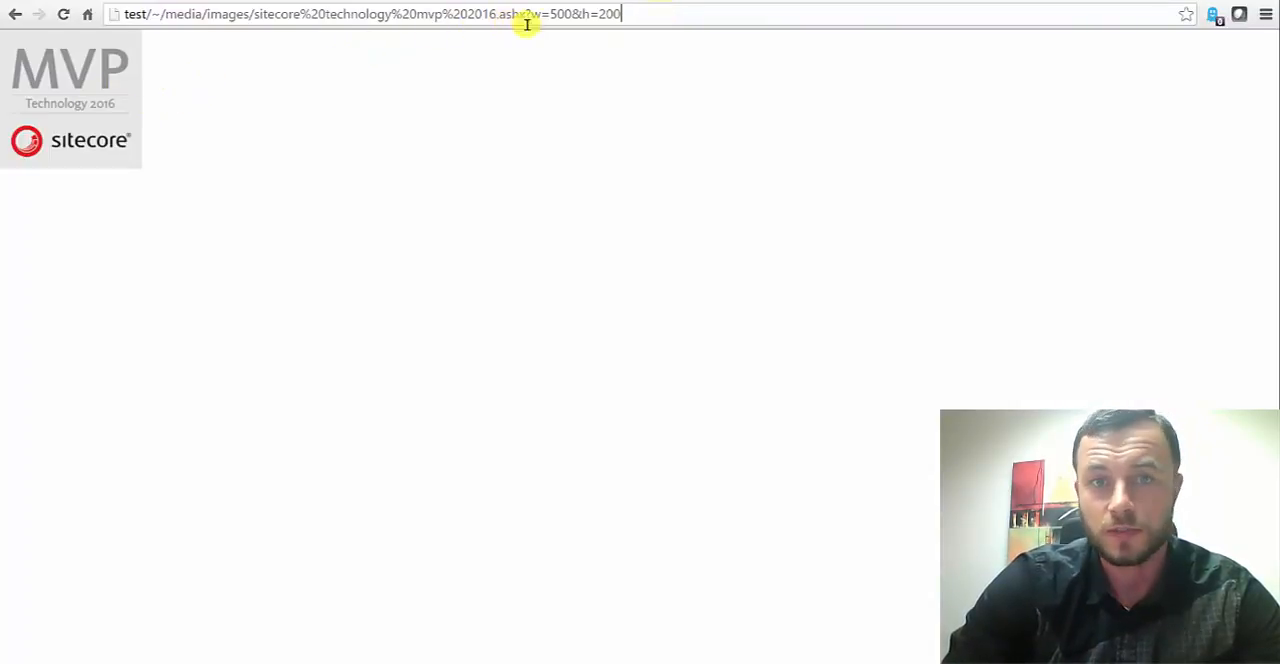
{"action": "type", "text": "00"}
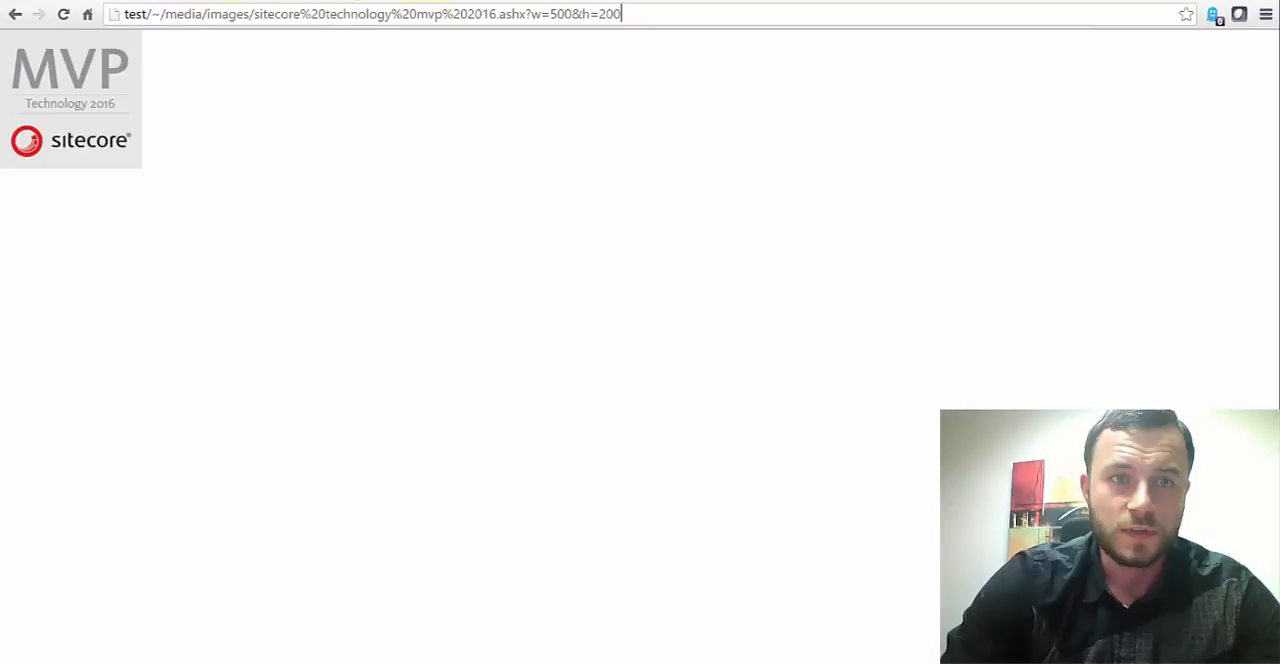
{"action": "key", "text": "ctrl+Tab"}
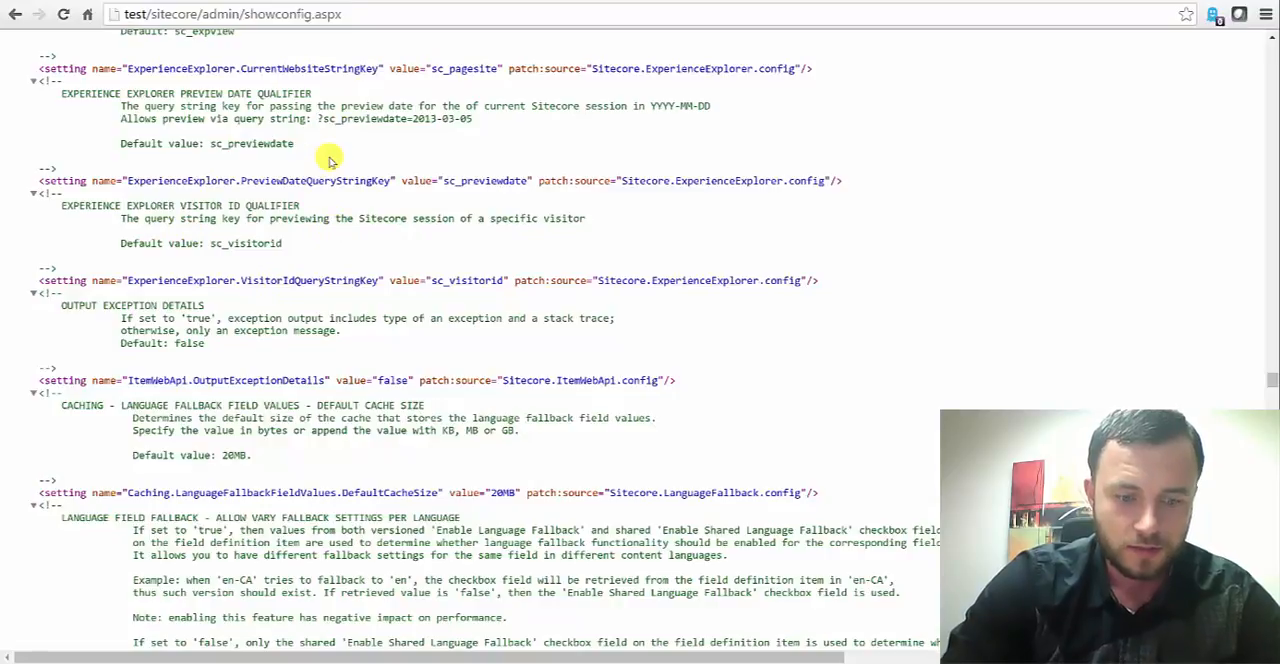
- Find Media.RequestProtection.Enabled set to true in showconfig and review the w=500&h=200 address
{"action": "key", "text": "ctrl+f"}
{"action": "type", "text": "request"}
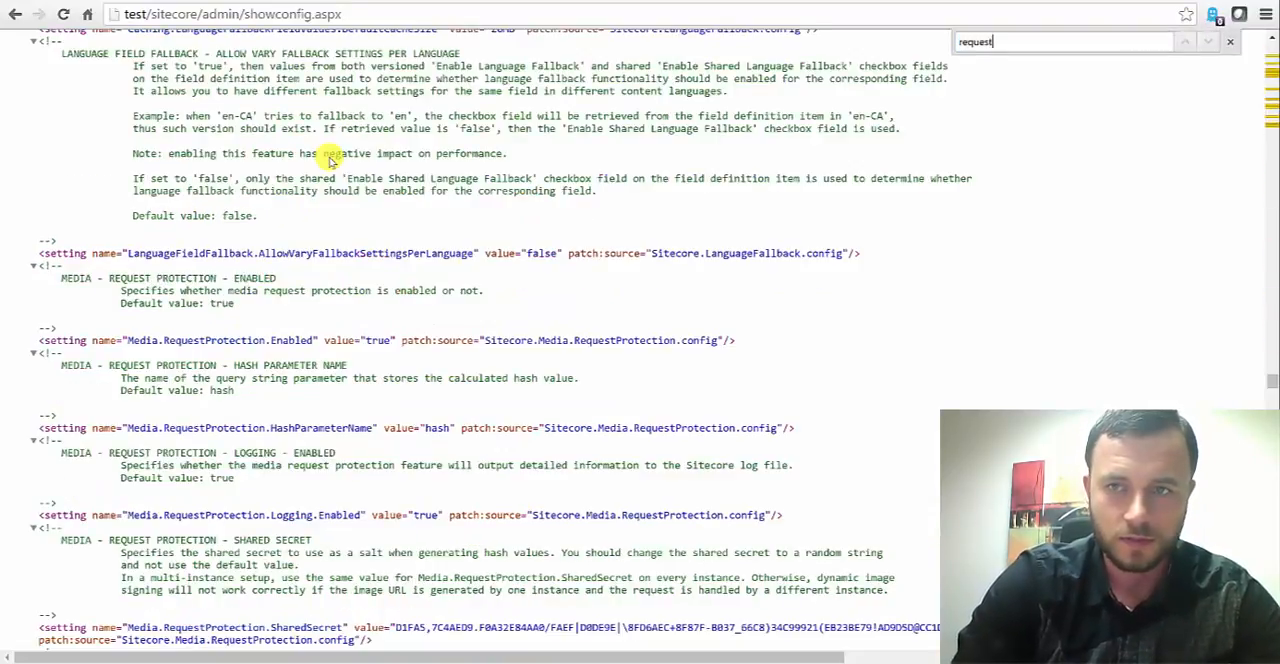
{"action": "type", "text": "pro"}
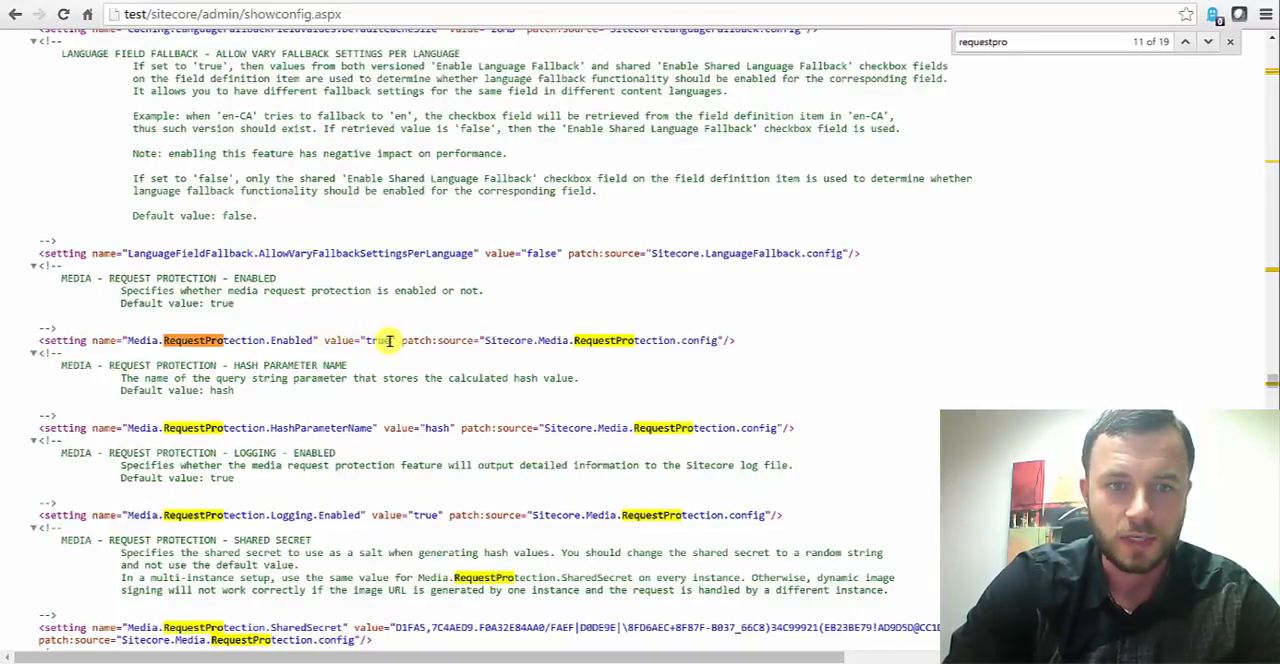
{"action": "left_click_drag", "start_coordinate": [366, 340], "coordinate": [388, 340]}
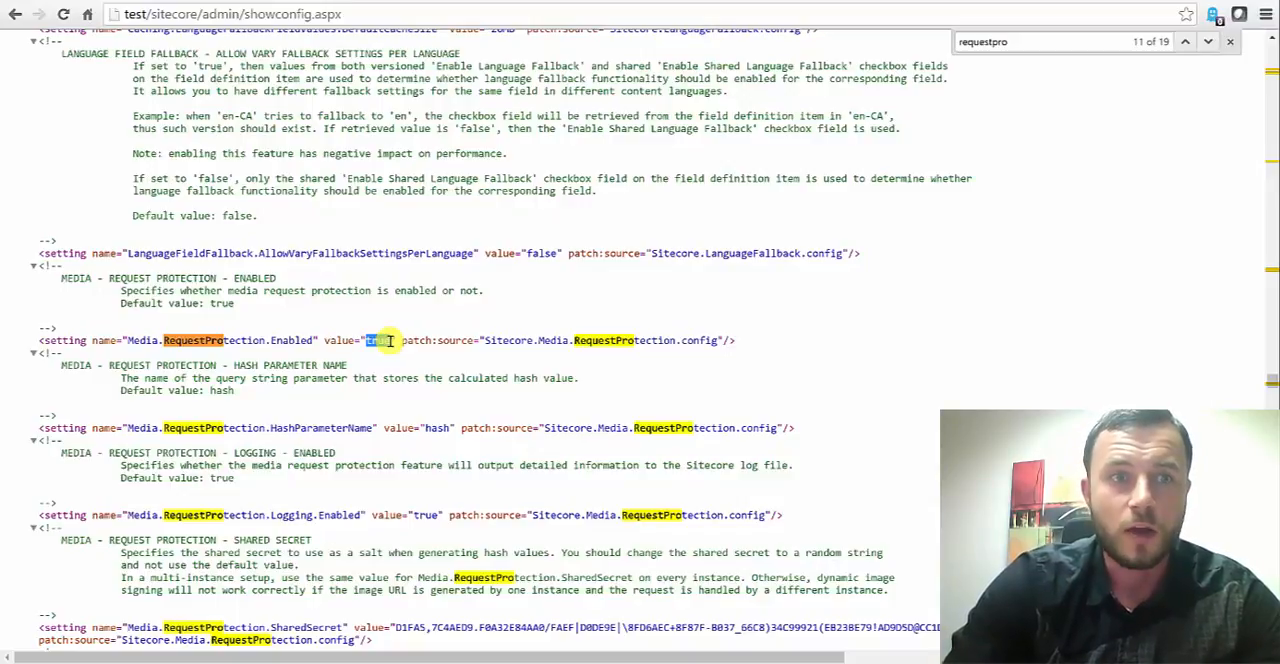
{"action": "left_click_drag", "start_coordinate": [366, 340], "coordinate": [392, 340]}
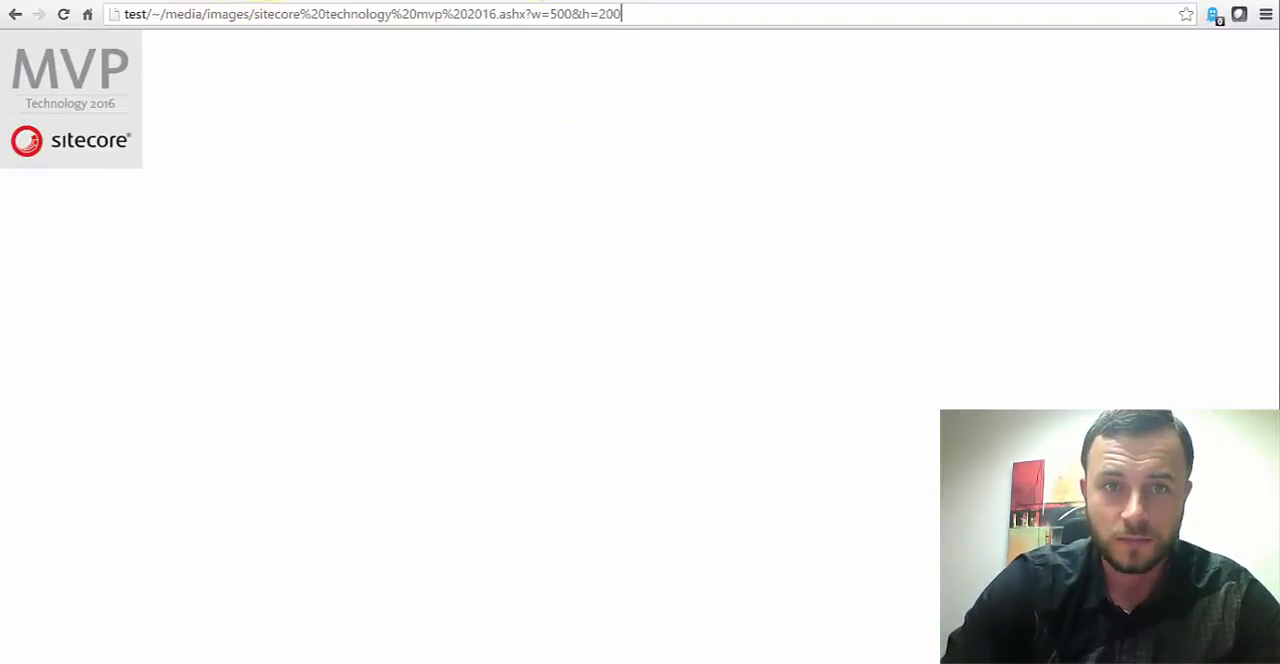
{"action": "left_click_drag", "start_coordinate": [622, 14], "coordinate": [532, 14]}
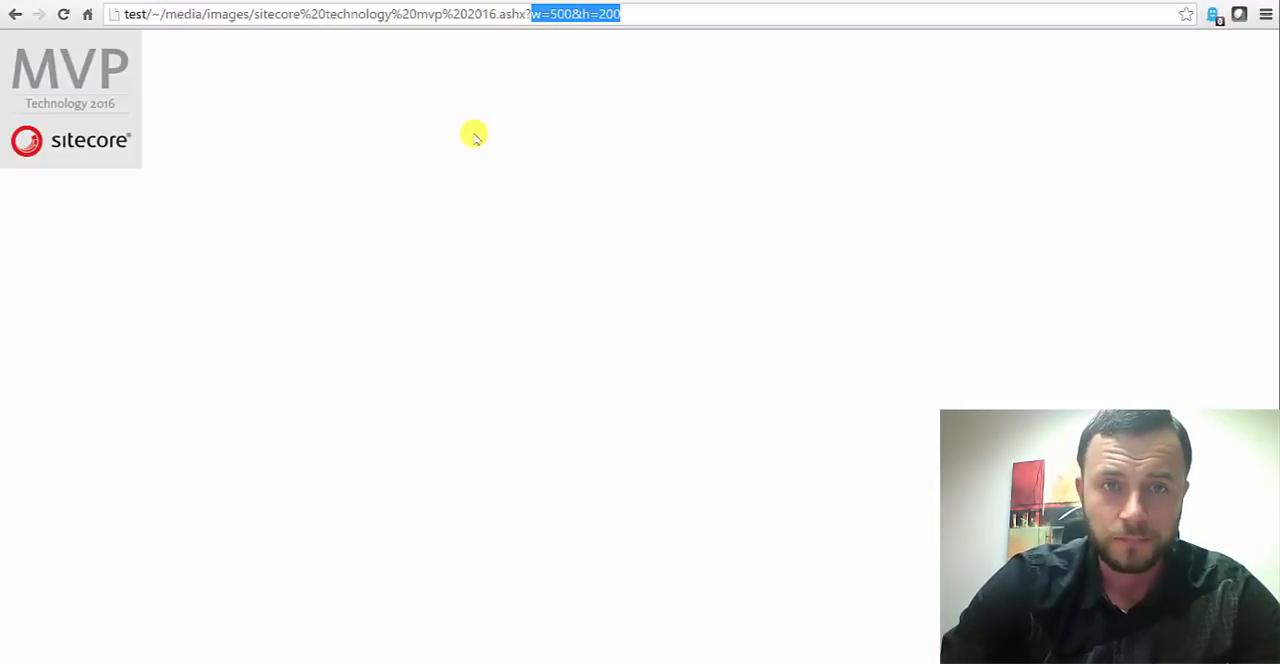
- Browse File Explorer to C:\inetpub\wwwroot\test\Website\App_Config
{"action": "key", "text": "super+e"}
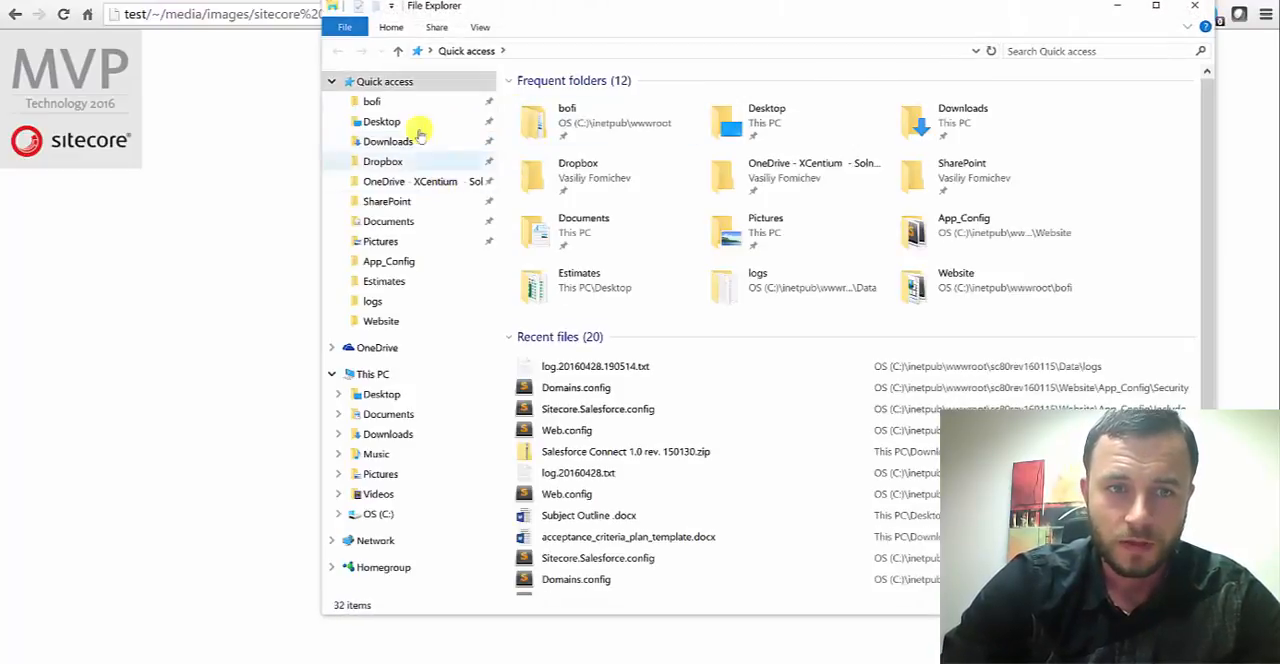
{"action": "left_click", "coordinate": [381, 320]}
{"action": "left_click", "coordinate": [605, 50]}
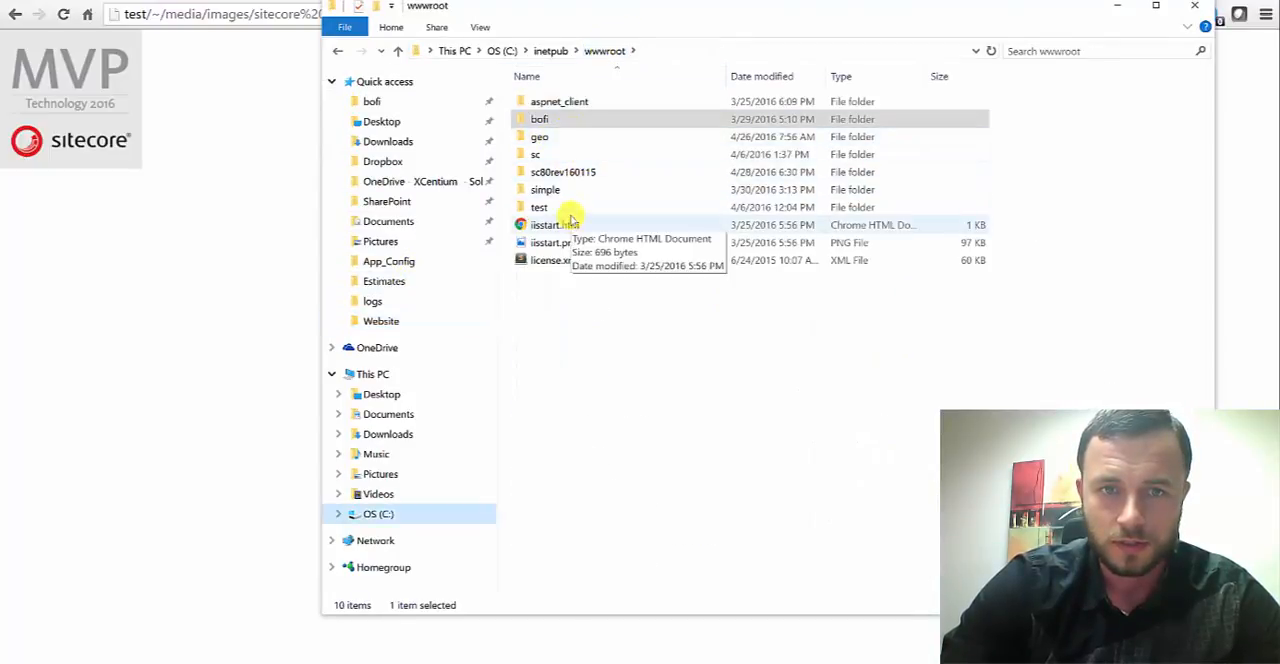
{"action": "double_click", "coordinate": [539, 207]}
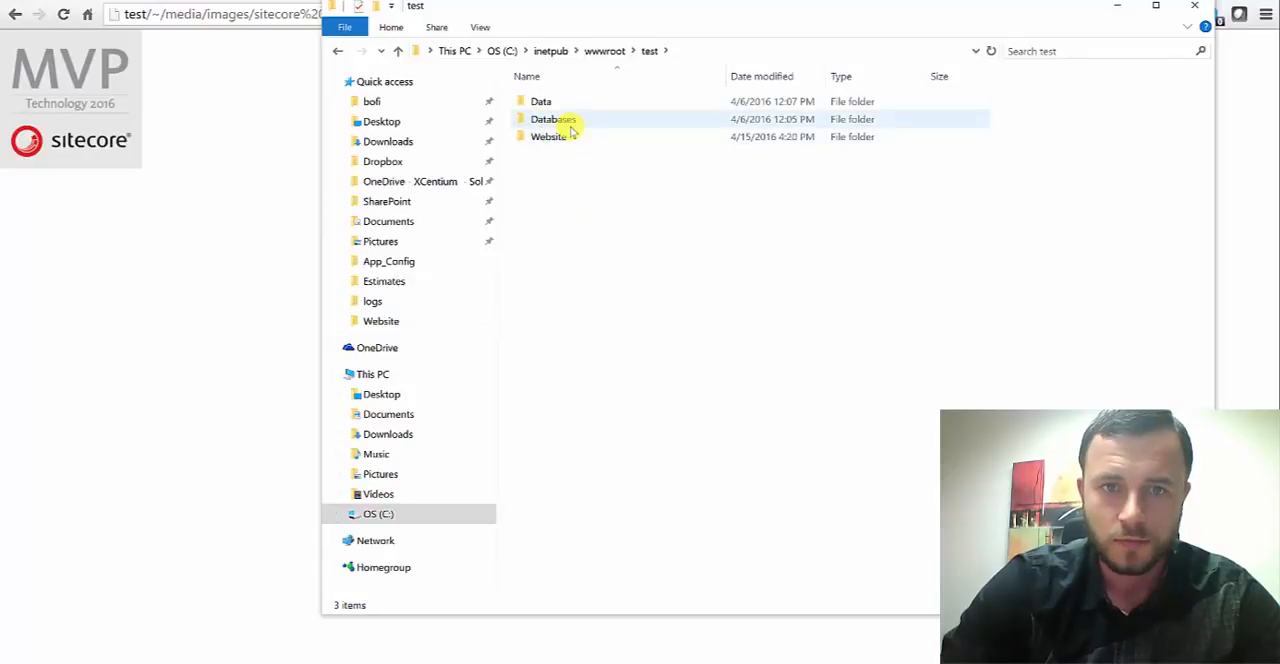
{"action": "double_click", "coordinate": [572, 138]}
{"action": "double_click", "coordinate": [591, 118]}
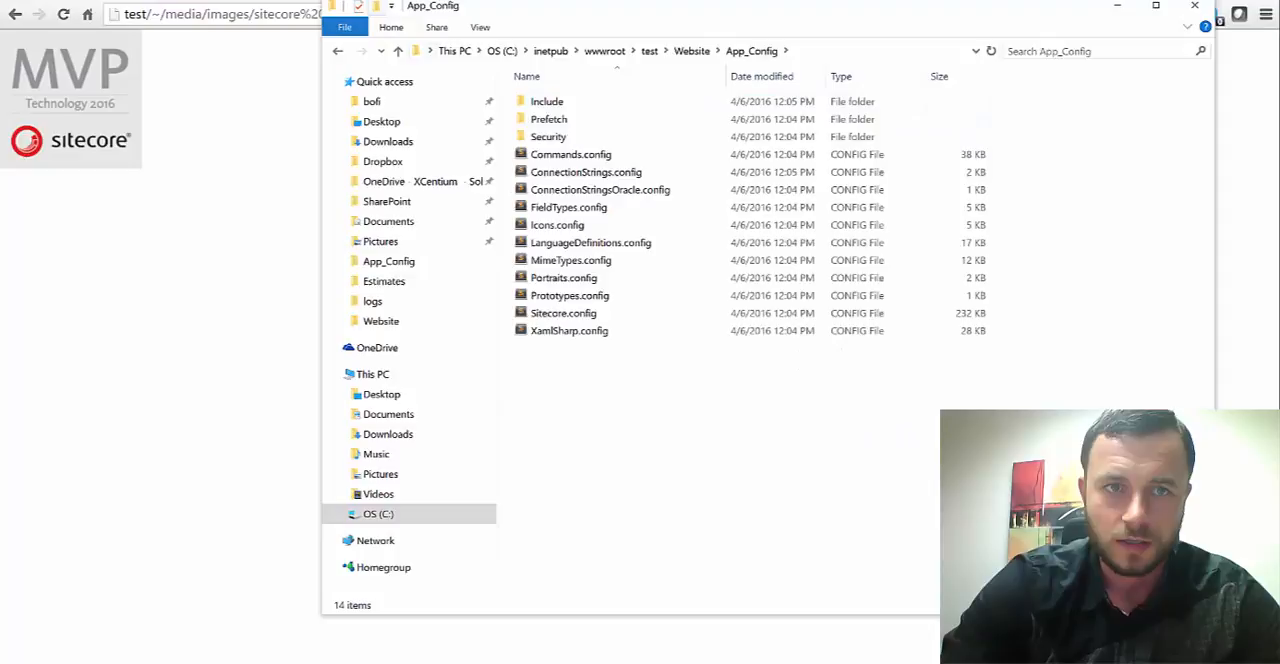
- Check the setting's patch source file, then select Sitecore.Media.RequestProtection.config in the Include folder
{"action": "key", "text": "alt+Tab"}
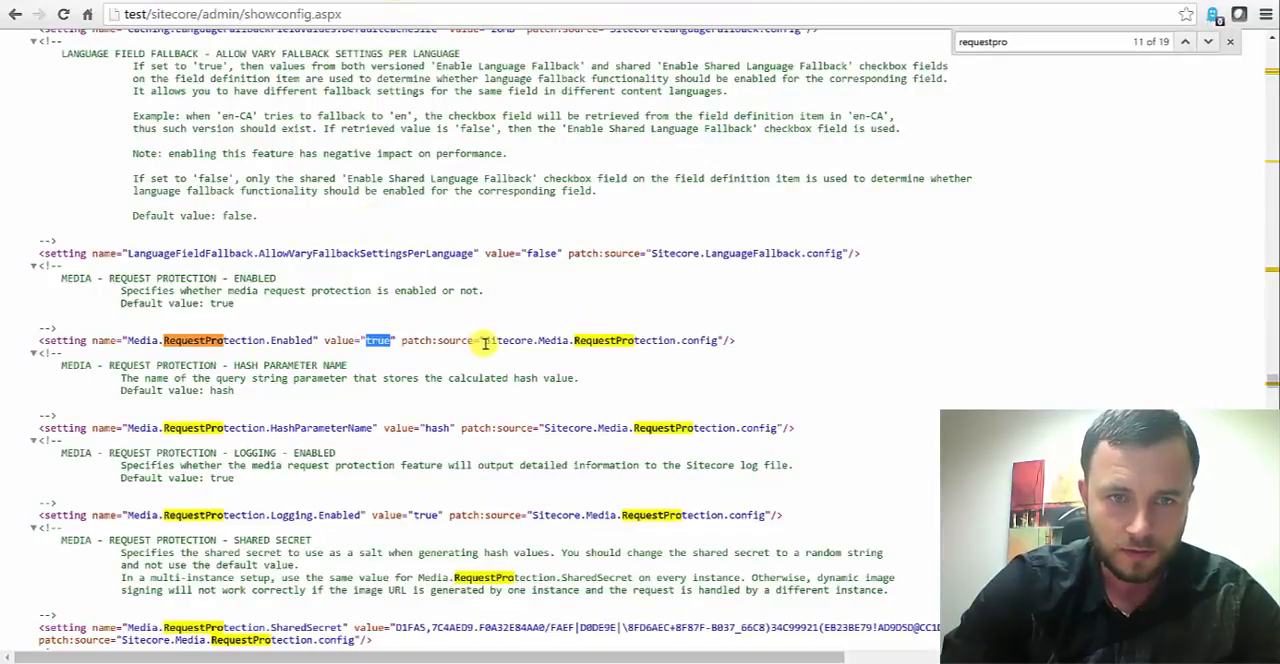
{"action": "left_click", "coordinate": [401, 341]}
{"action": "left_click_drag", "start_coordinate": [401, 341], "coordinate": [727, 340]}
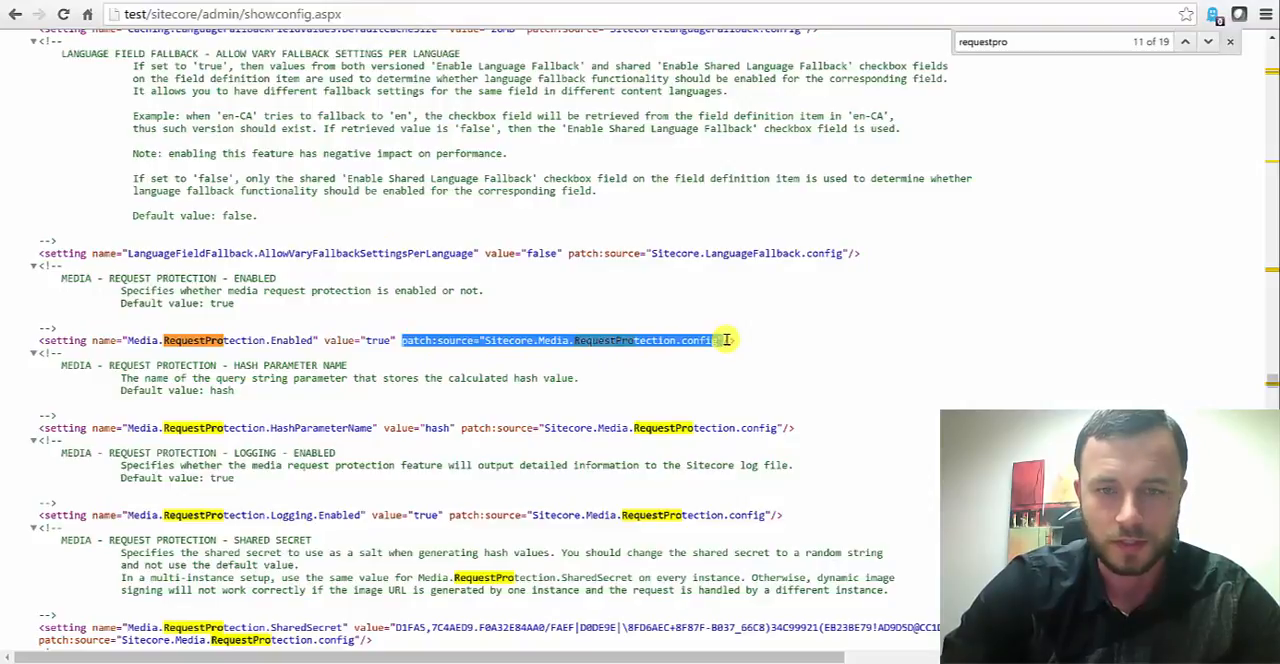
{"action": "key", "text": "alt+Tab"}
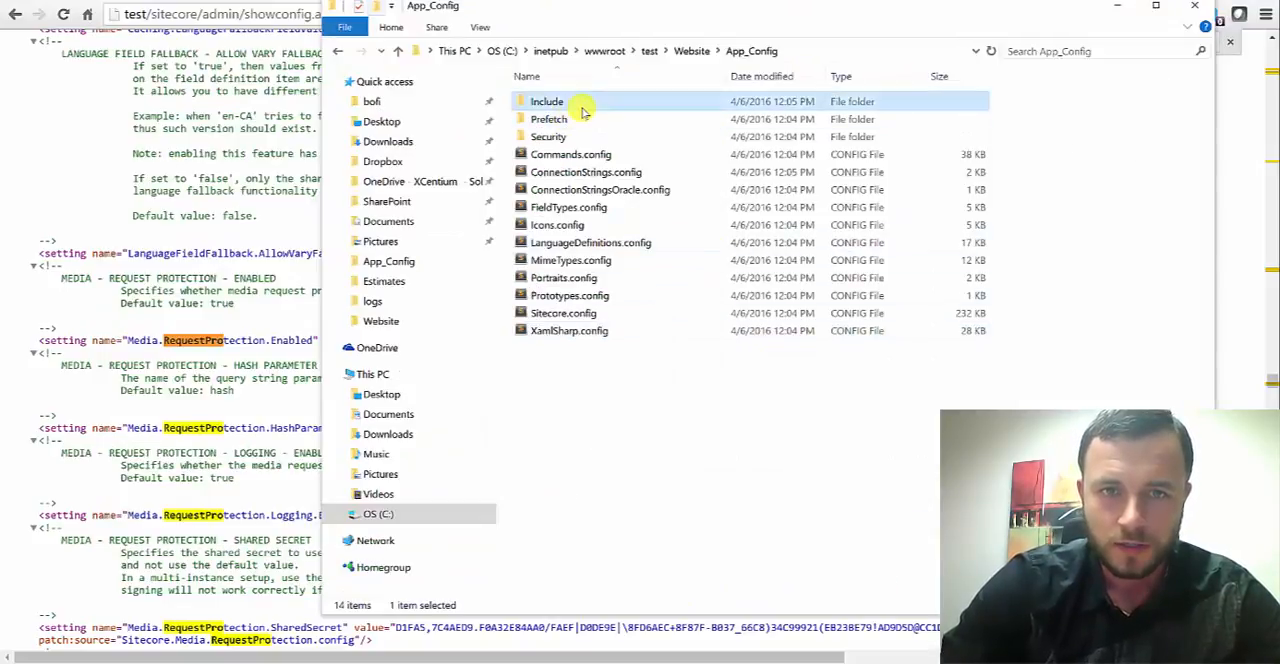
{"action": "double_click", "coordinate": [547, 101]}
{"action": "left_click", "coordinate": [605, 418]}
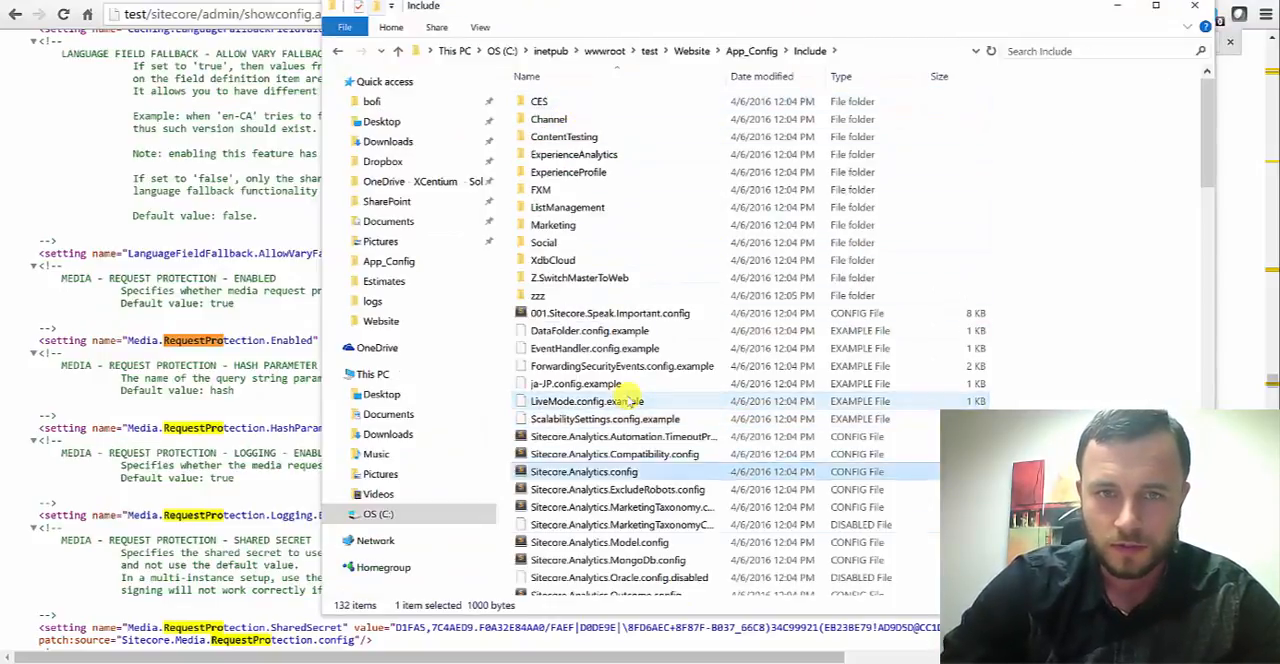
{"action": "scroll", "coordinate": [630, 401], "scroll_direction": "down", "scroll_amount": 10}
{"action": "scroll", "coordinate": [630, 401], "scroll_direction": "down", "scroll_amount": 9}
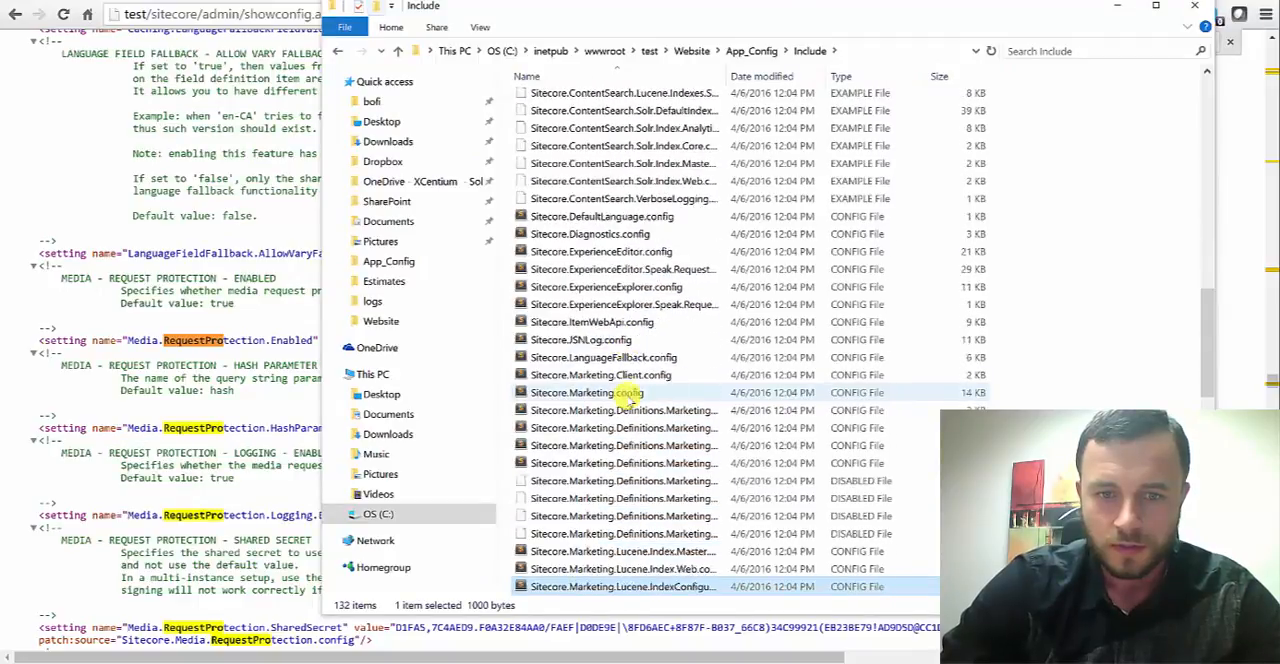
{"action": "key", "text": "Up"}
{"action": "key", "text": "Up"}
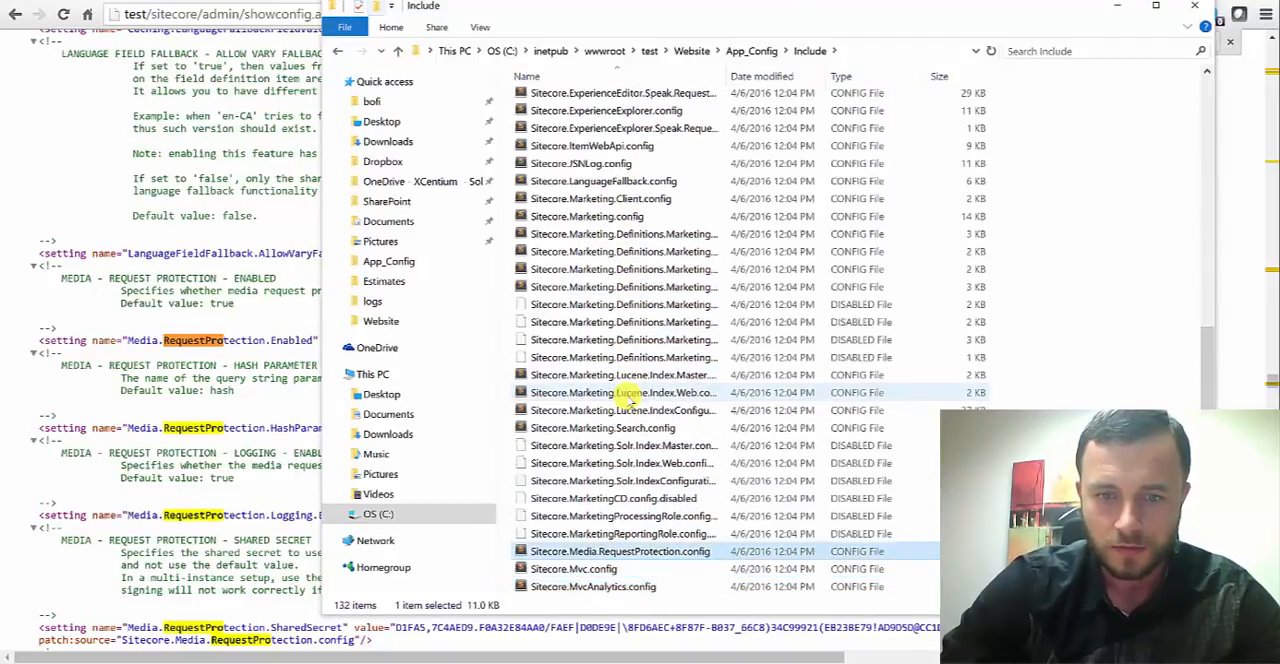
- Change Media.RequestProtection.Enabled from true to false in Sublime Text and save the config
{"action": "key", "text": "Return"}
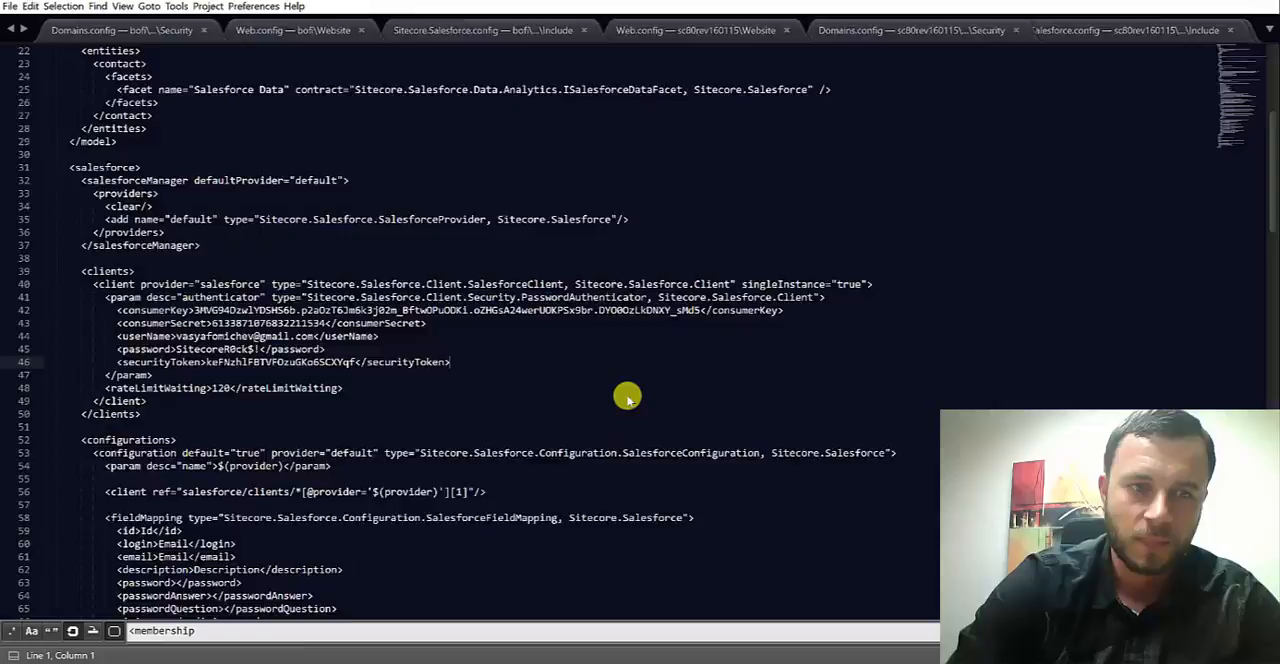
{"action": "key", "text": "ctrl+f"}
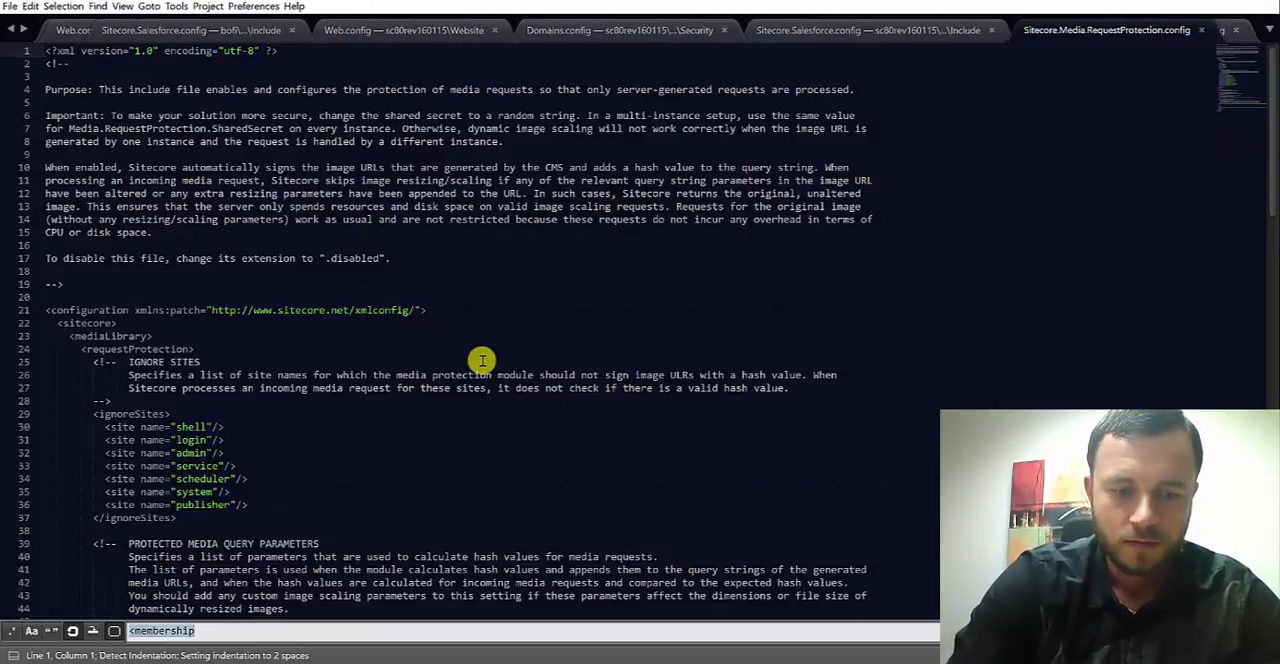
{"action": "type", "text": "enab"}
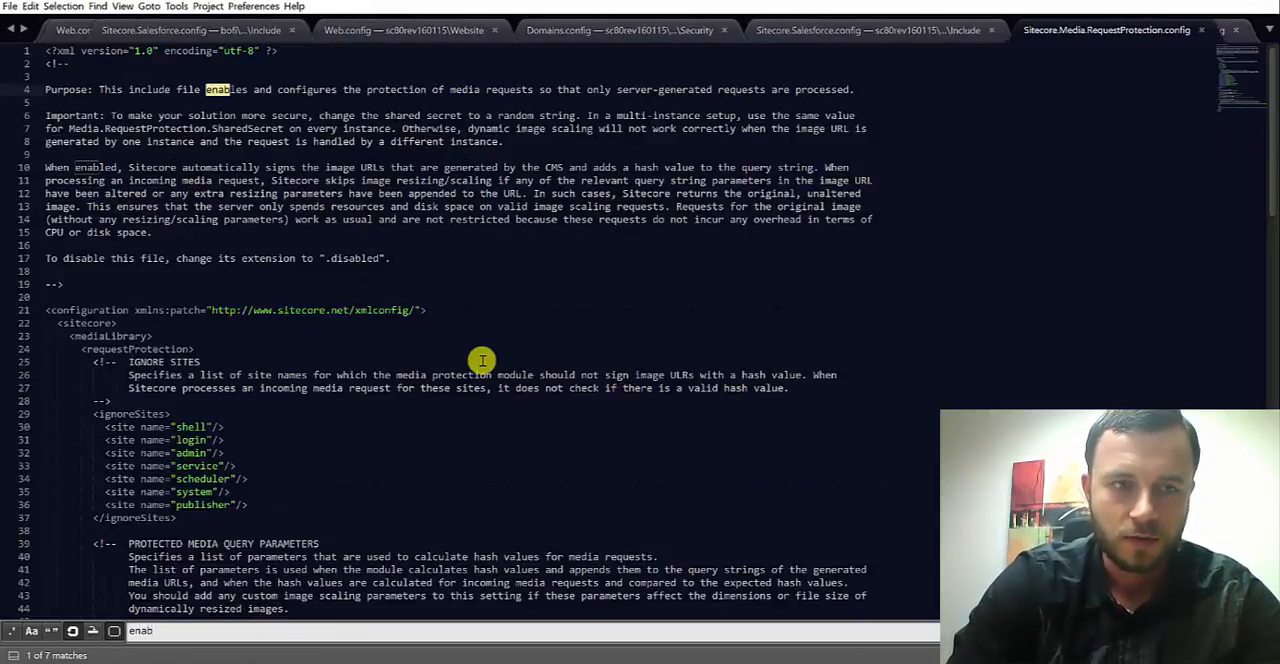
{"action": "type", "text": "led"}
{"action": "key", "text": "Return"}
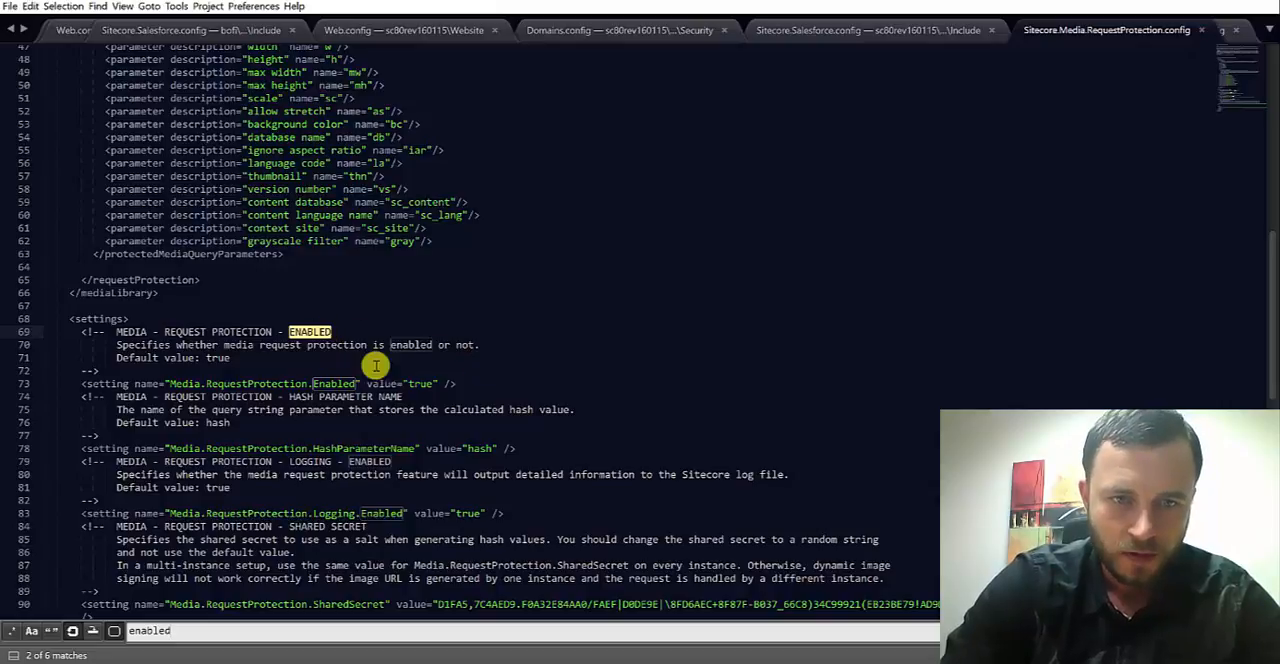
{"action": "double_click", "coordinate": [418, 385]}
{"action": "type", "text": "fa"}
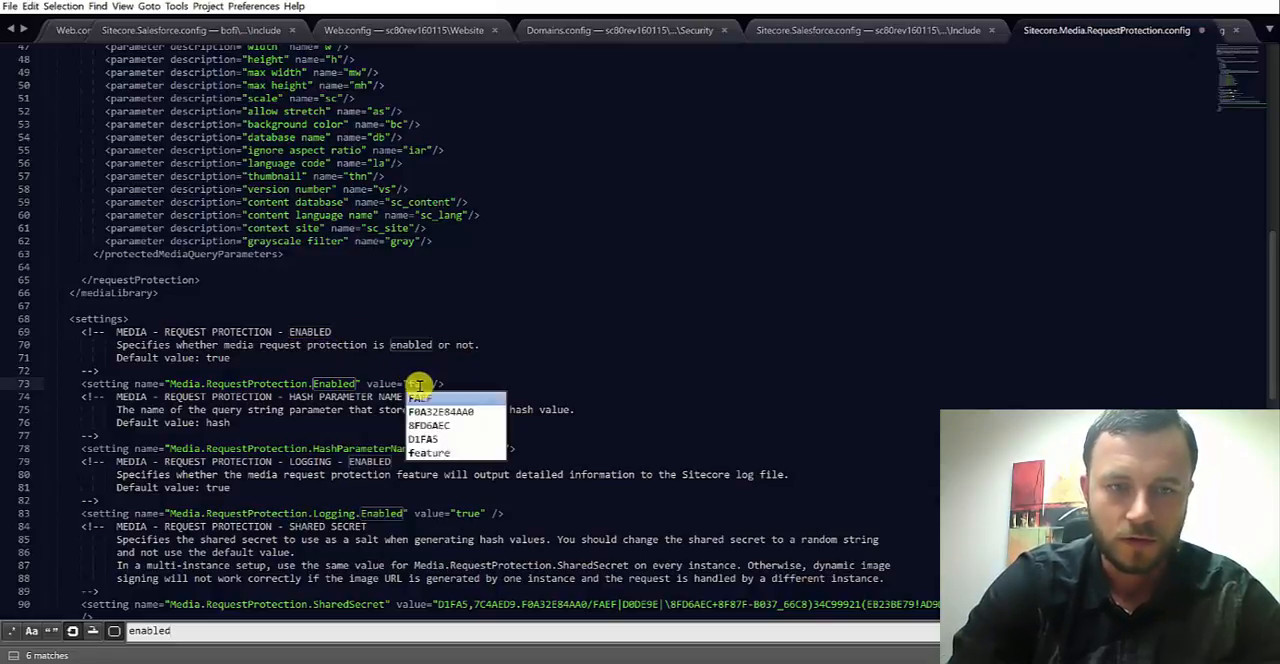
{"action": "key", "text": "Tab"}
{"action": "key", "text": "ctrl+s"}
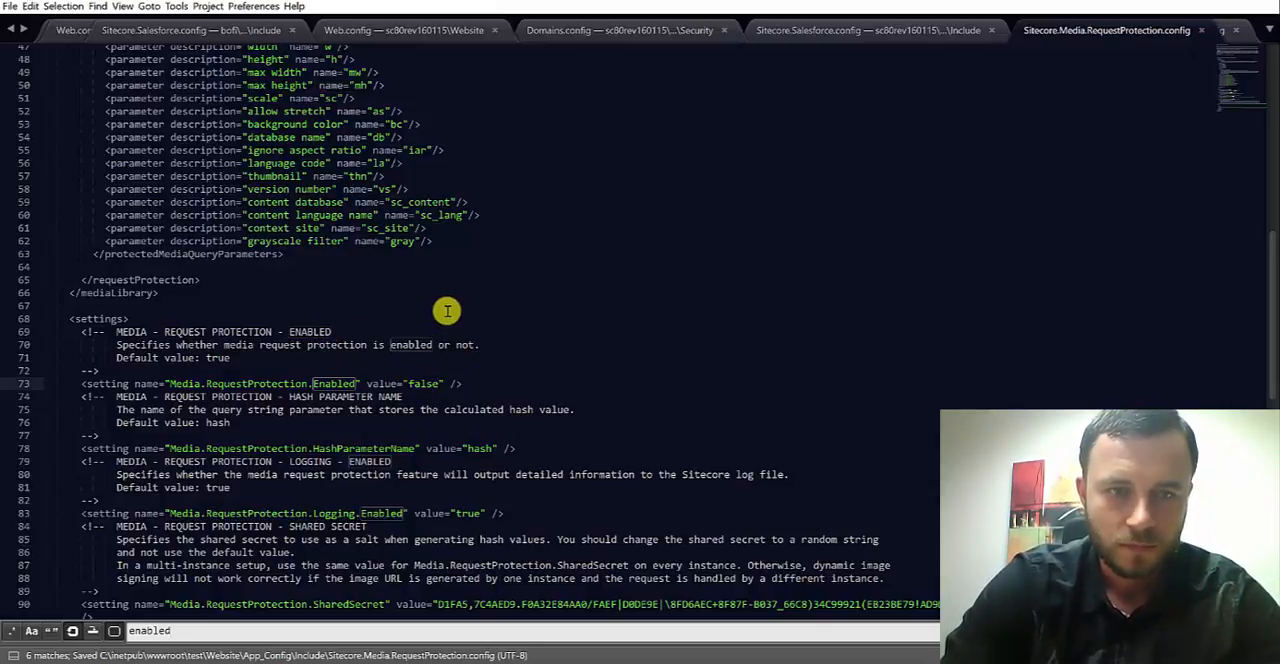
- Return from the file browser to the showconfig page
{"action": "key", "text": "alt+Tab"}
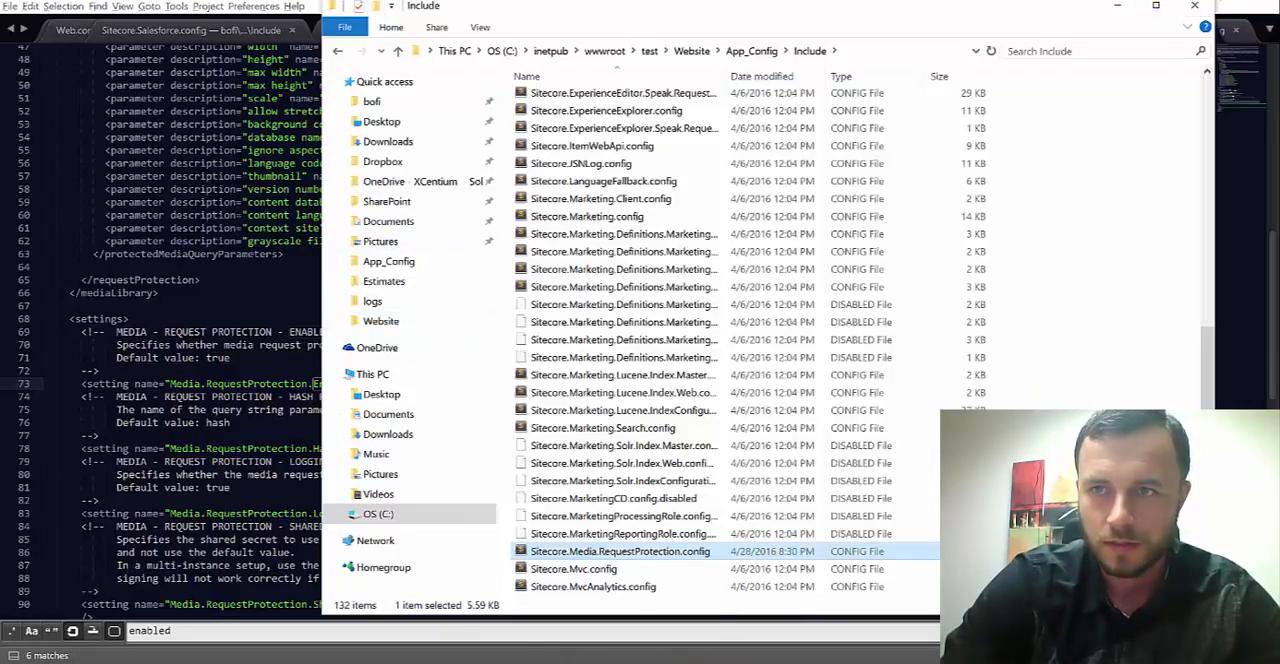
{"action": "left_click", "coordinate": [1118, 5]}
{"action": "key", "text": "alt+Tab"}
- Reload showconfig.aspx and confirm Media.RequestProtection.Enabled now reads false
{"action": "left_click", "coordinate": [1022, 18]}
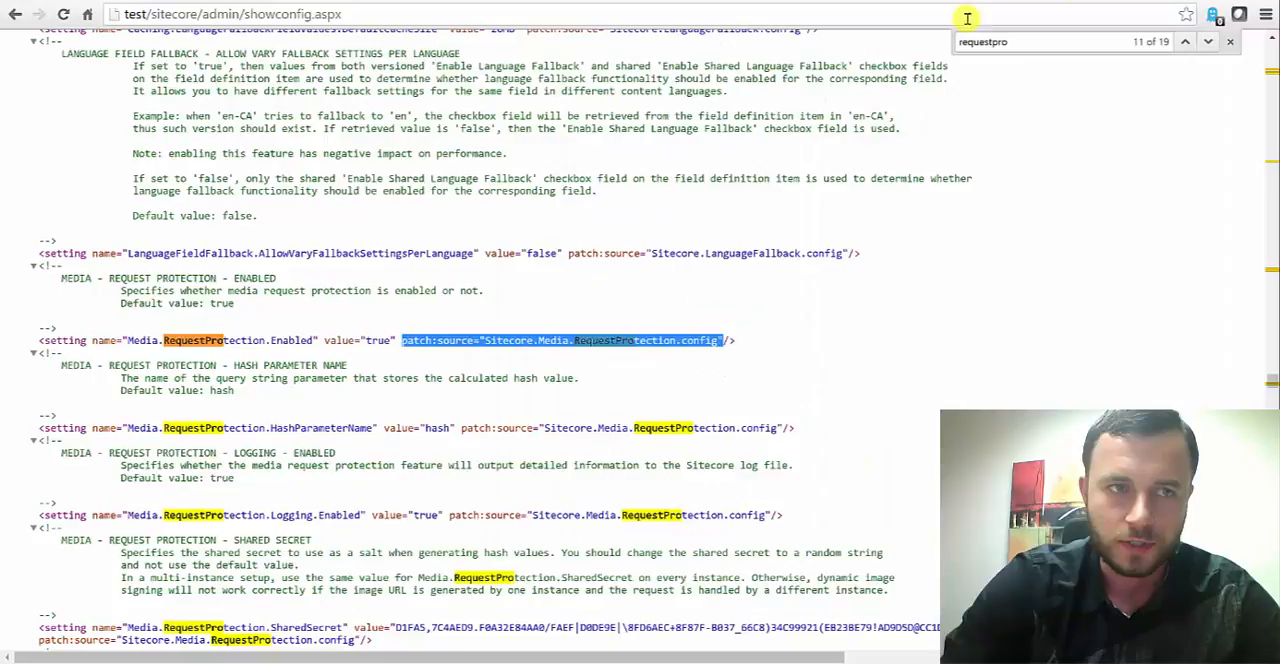
{"action": "left_click", "coordinate": [64, 14]}
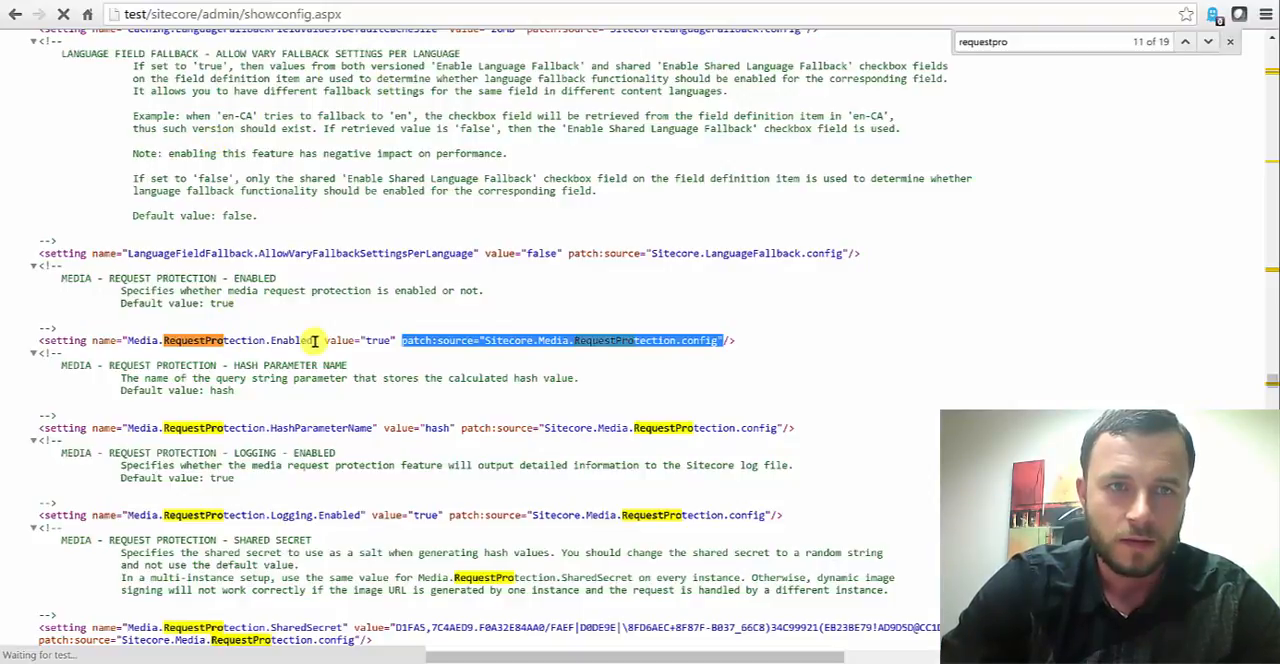
{"action": "key", "text": "Escape"}
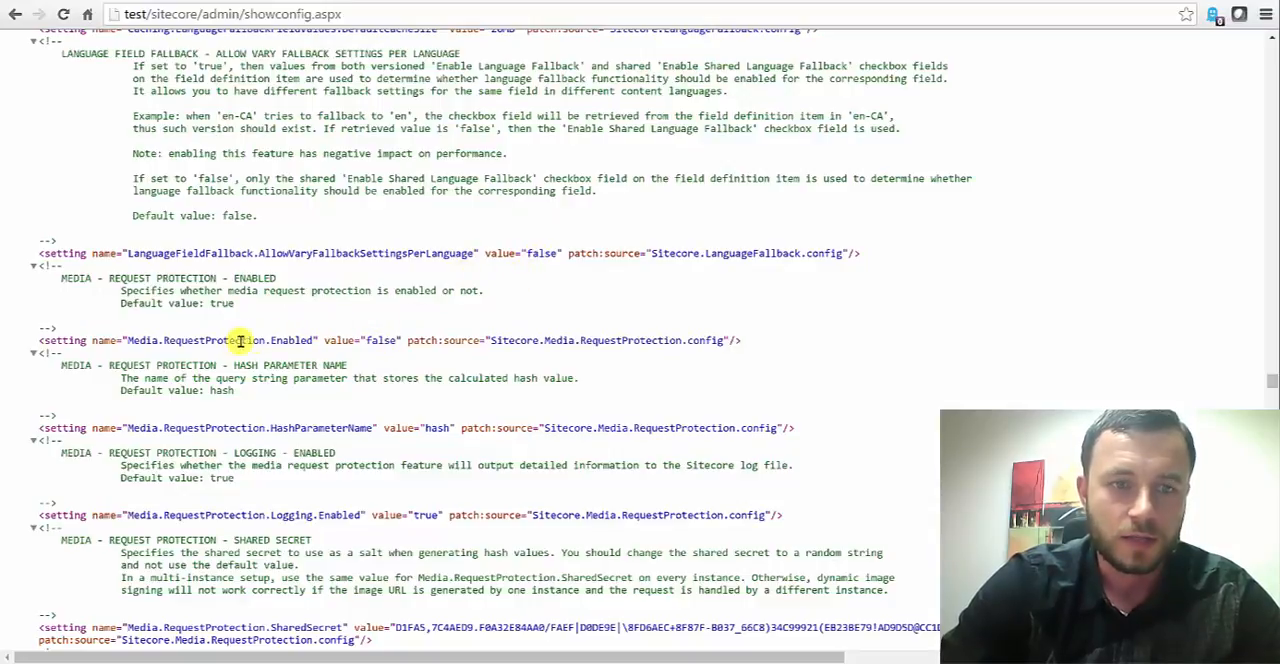
{"action": "double_click", "coordinate": [383, 340]}
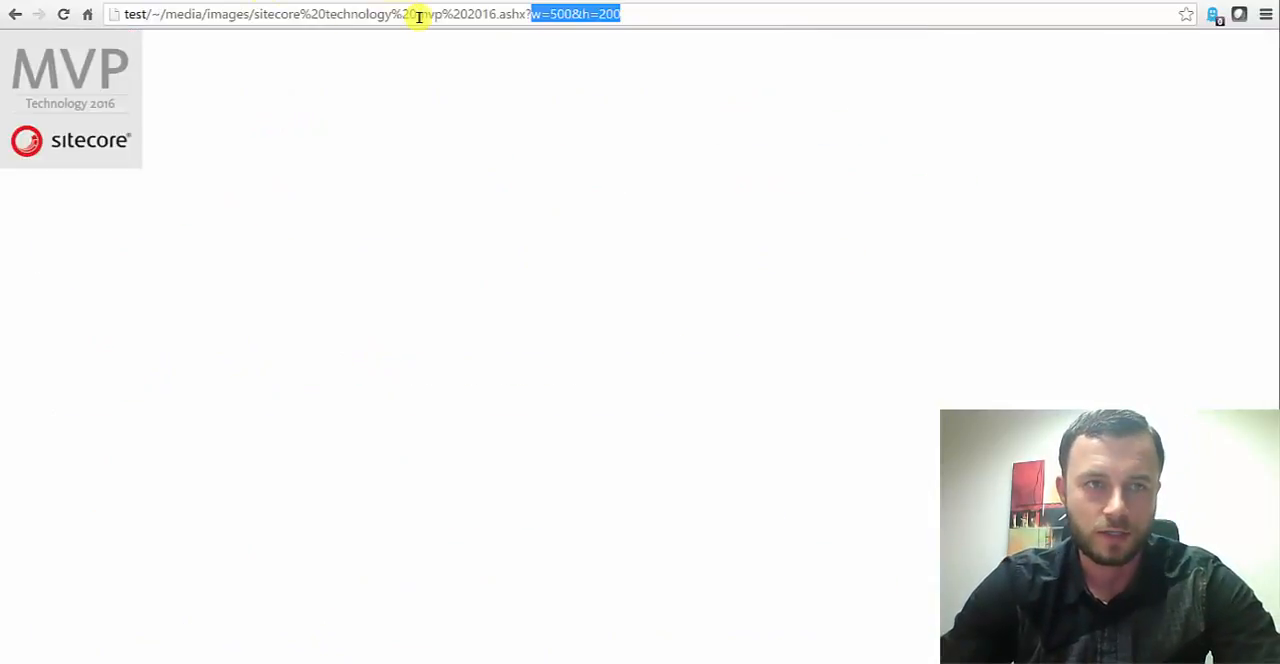
- Serve the image with only w=500, then add back &h=200
{"action": "key", "text": "Return"}
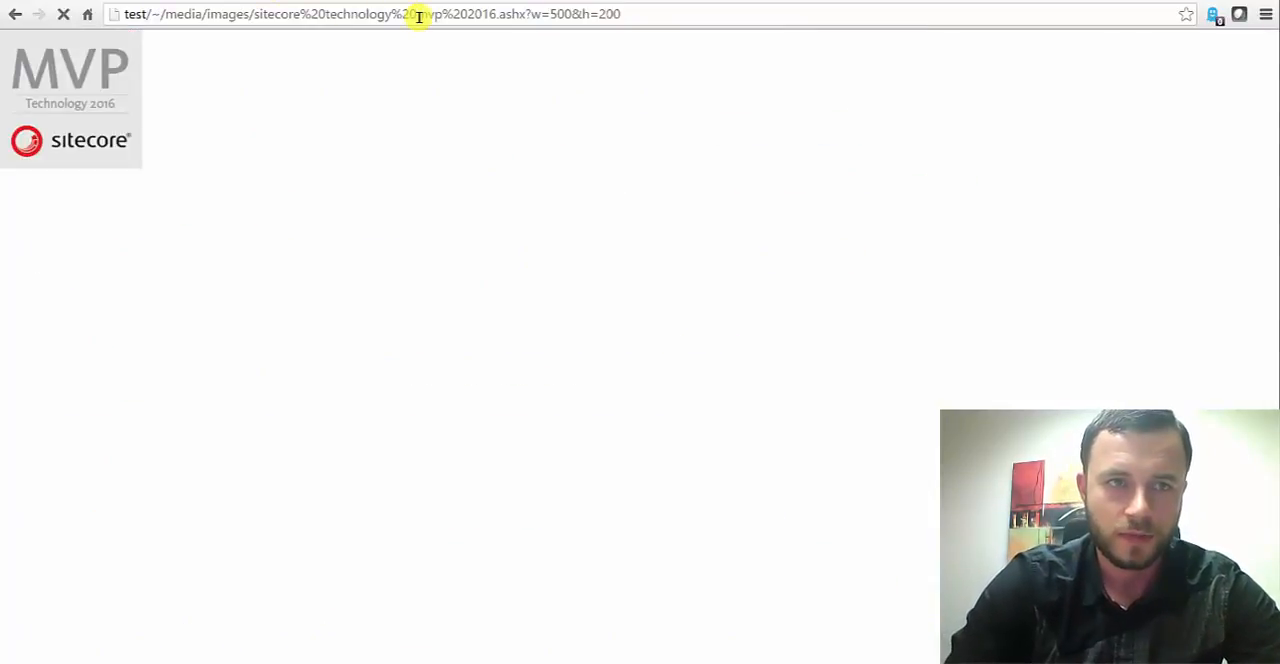
{"action": "left_click_drag", "start_coordinate": [621, 13], "coordinate": [571, 13]}
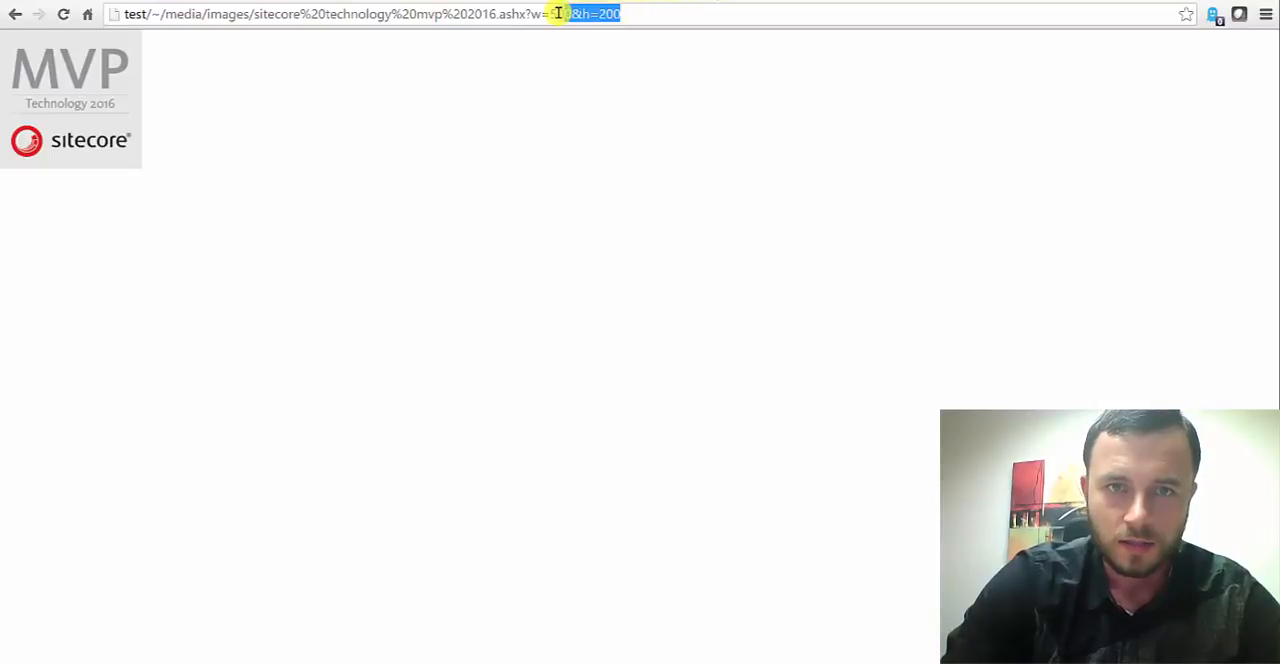
{"action": "key", "text": "BackSpace"}
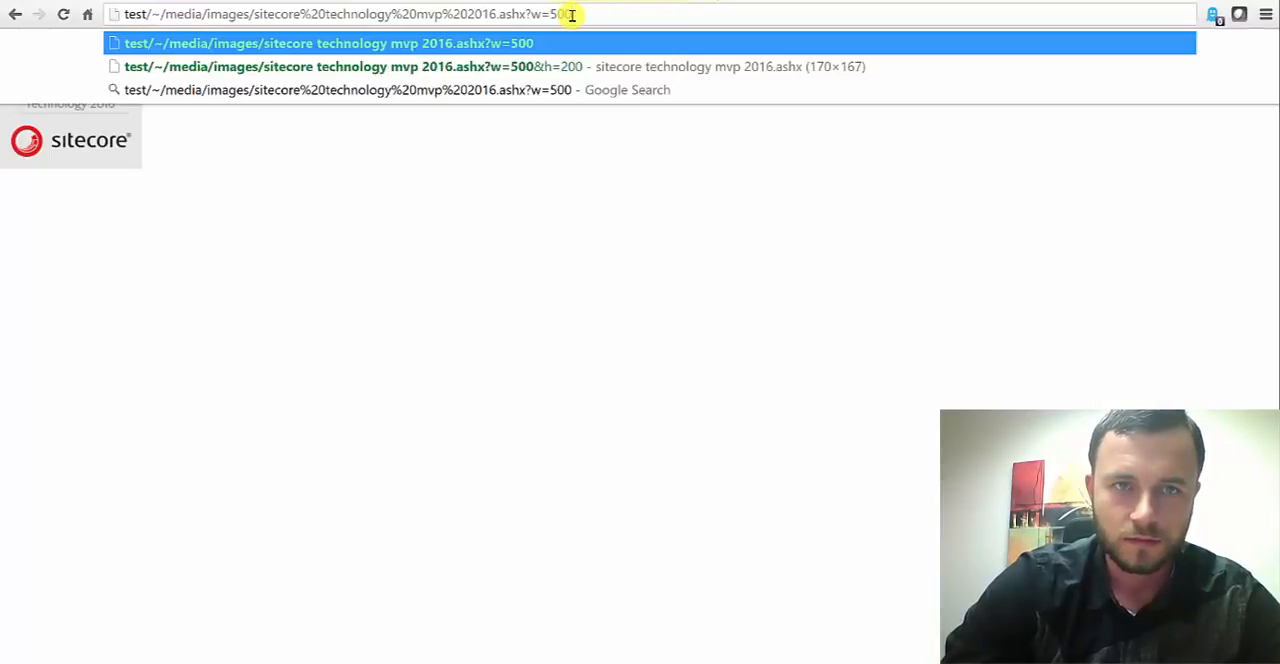
{"action": "key", "text": "Return"}
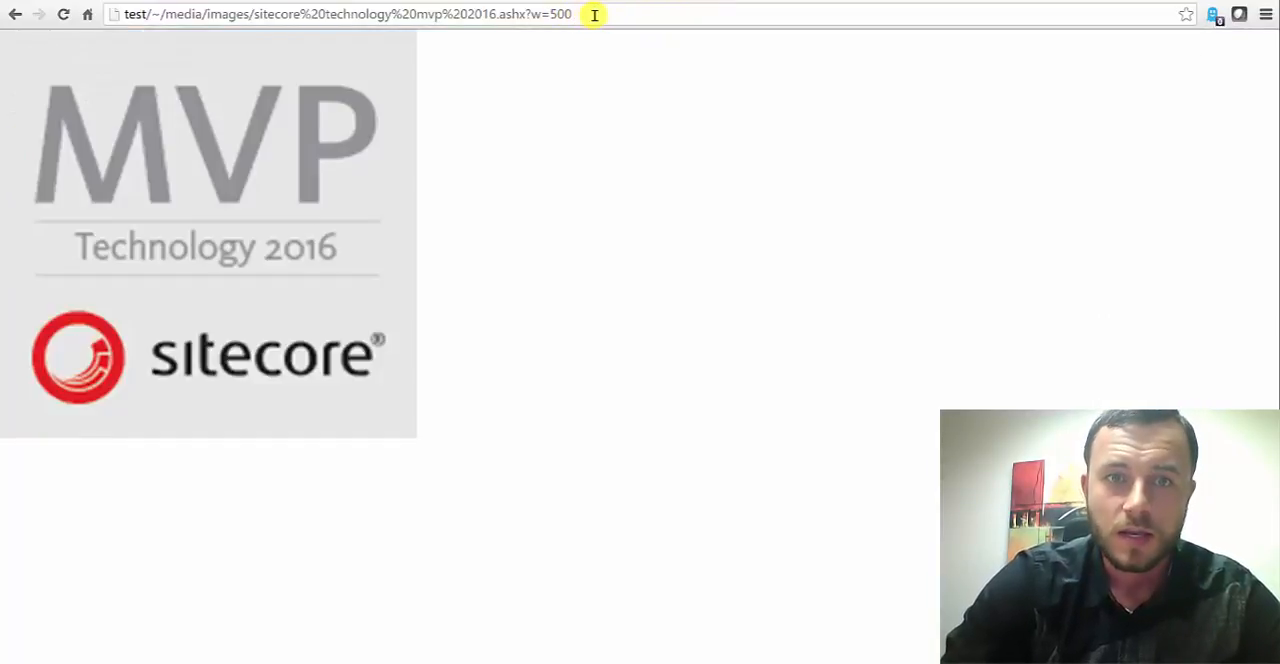
{"action": "left_click", "coordinate": [594, 13]}
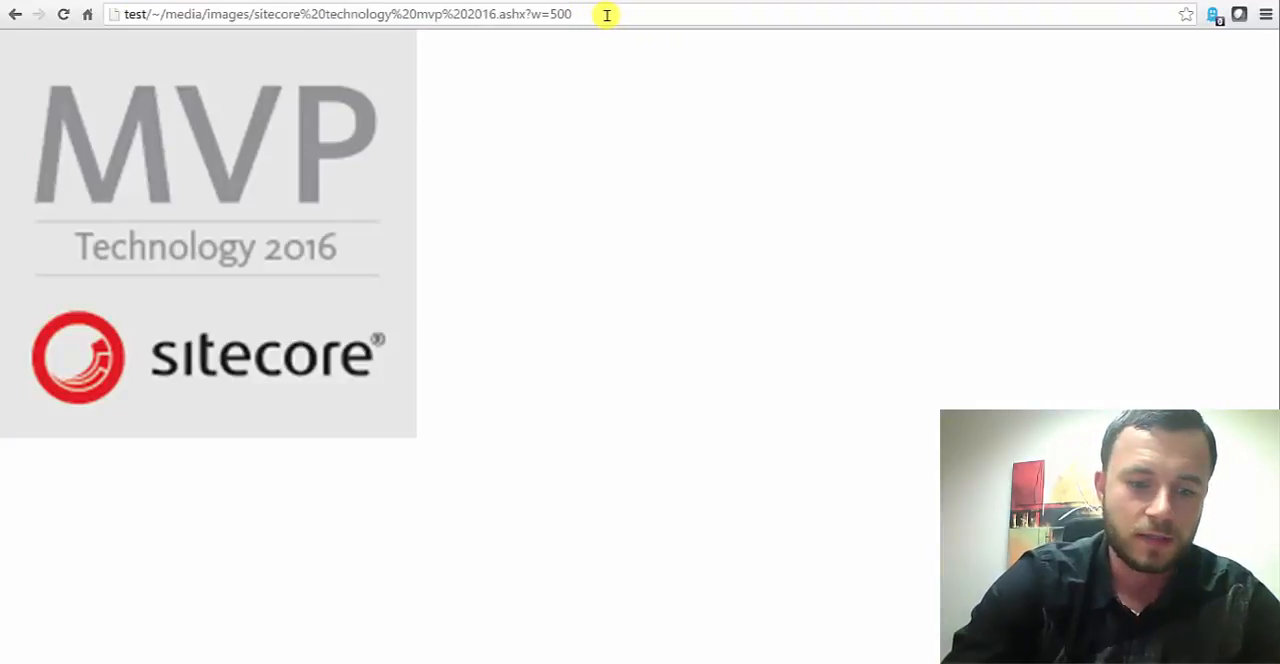
{"action": "type", "text": "&h"}
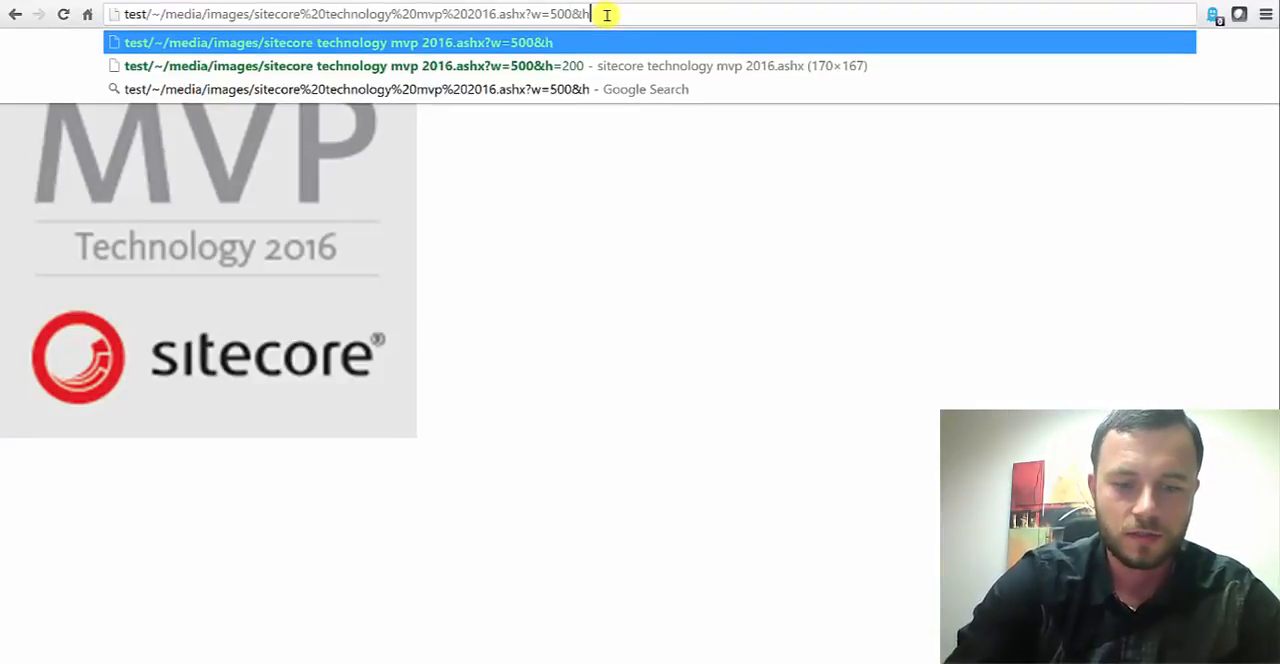
{"action": "type", "text": "=2"}
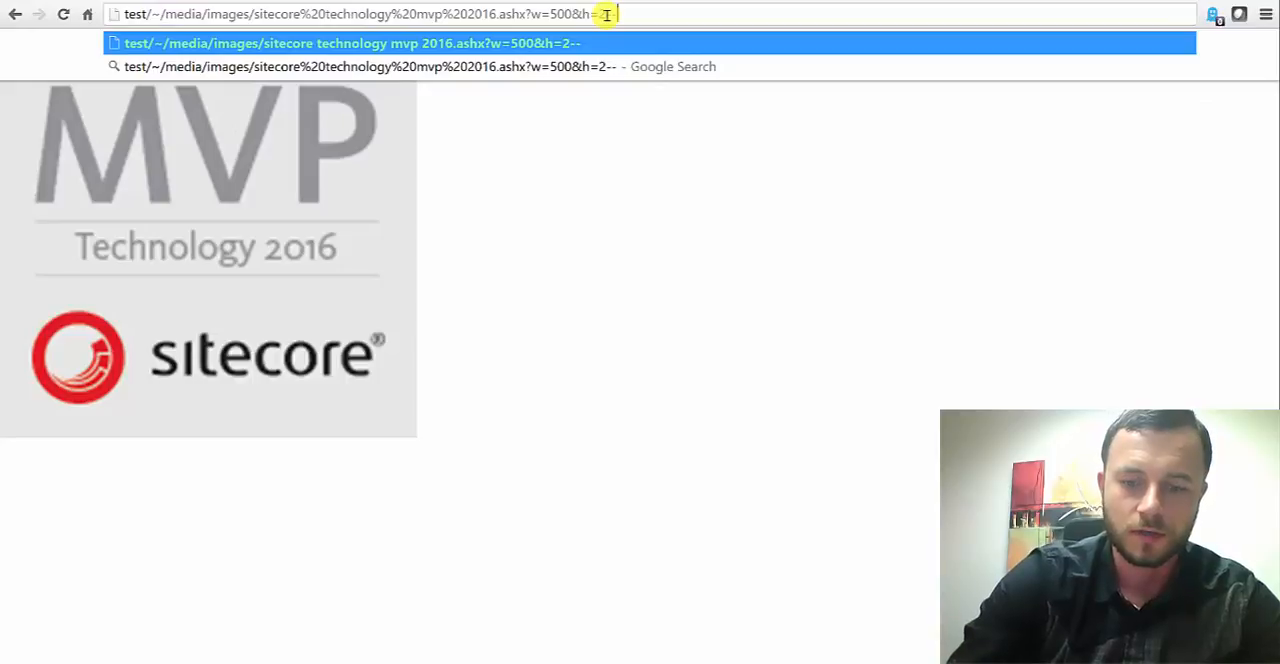
{"action": "type", "text": "00"}
{"action": "key", "text": "Return"}
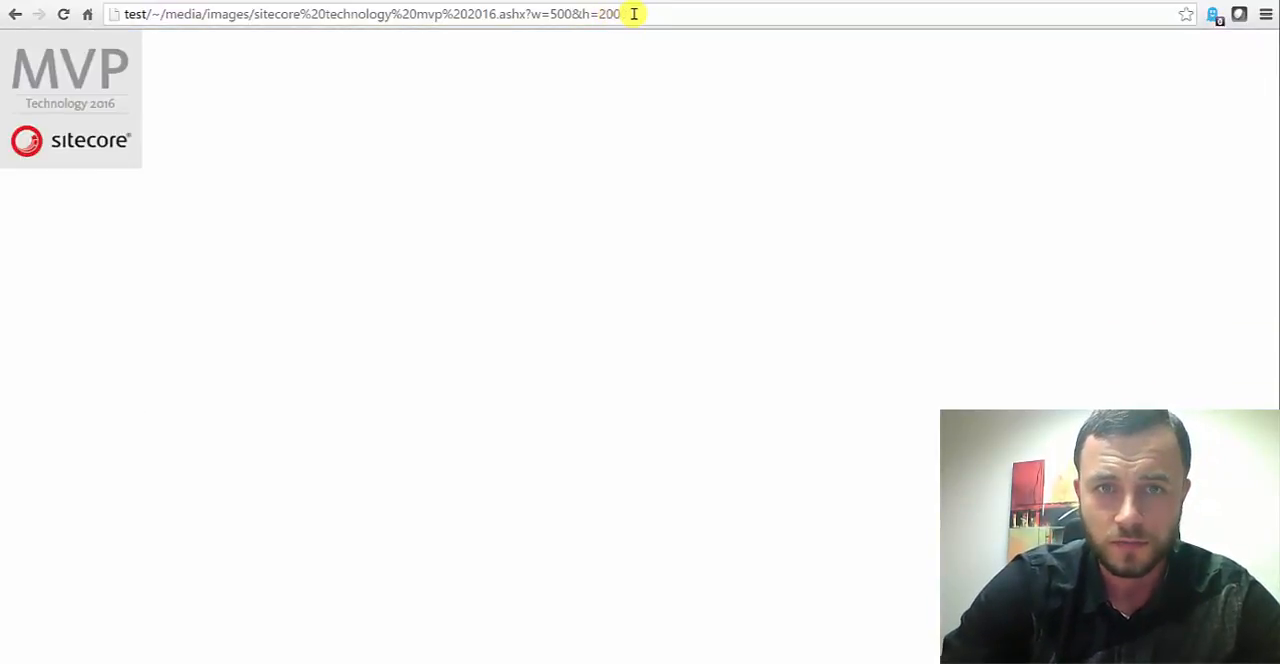
- Add &as=1 to allow stretching and reload the 500×200 image
{"action": "left_click", "coordinate": [635, 14]}
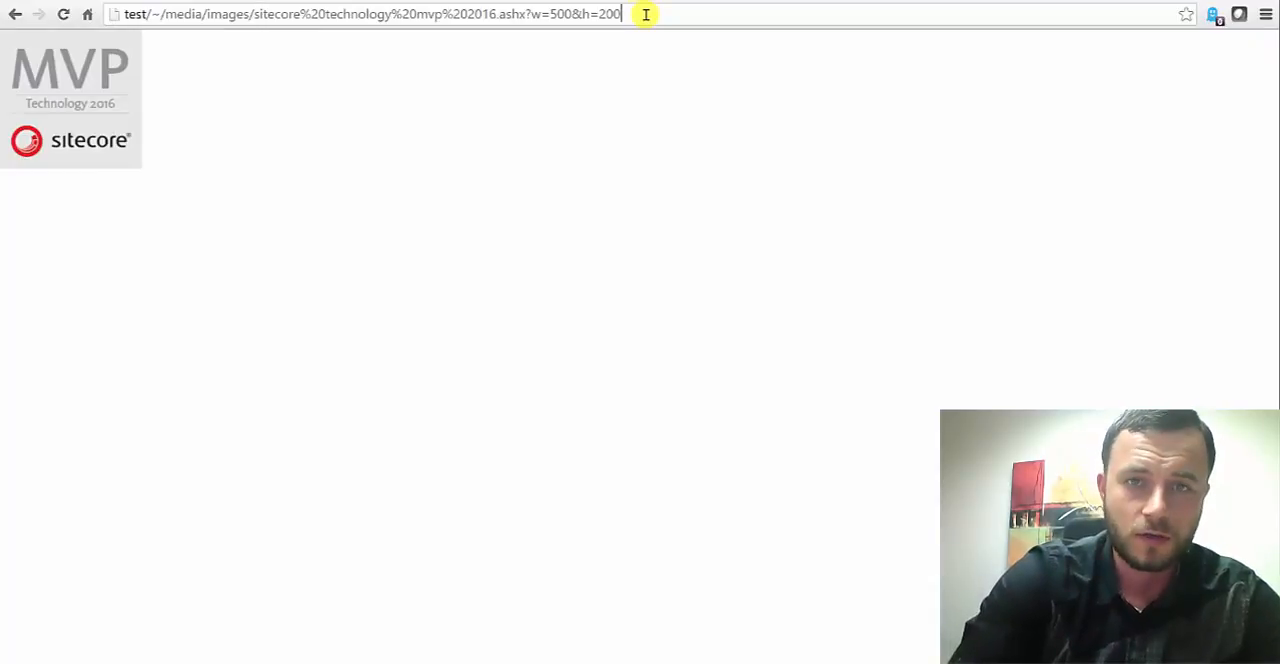
{"action": "type", "text": "&as"}
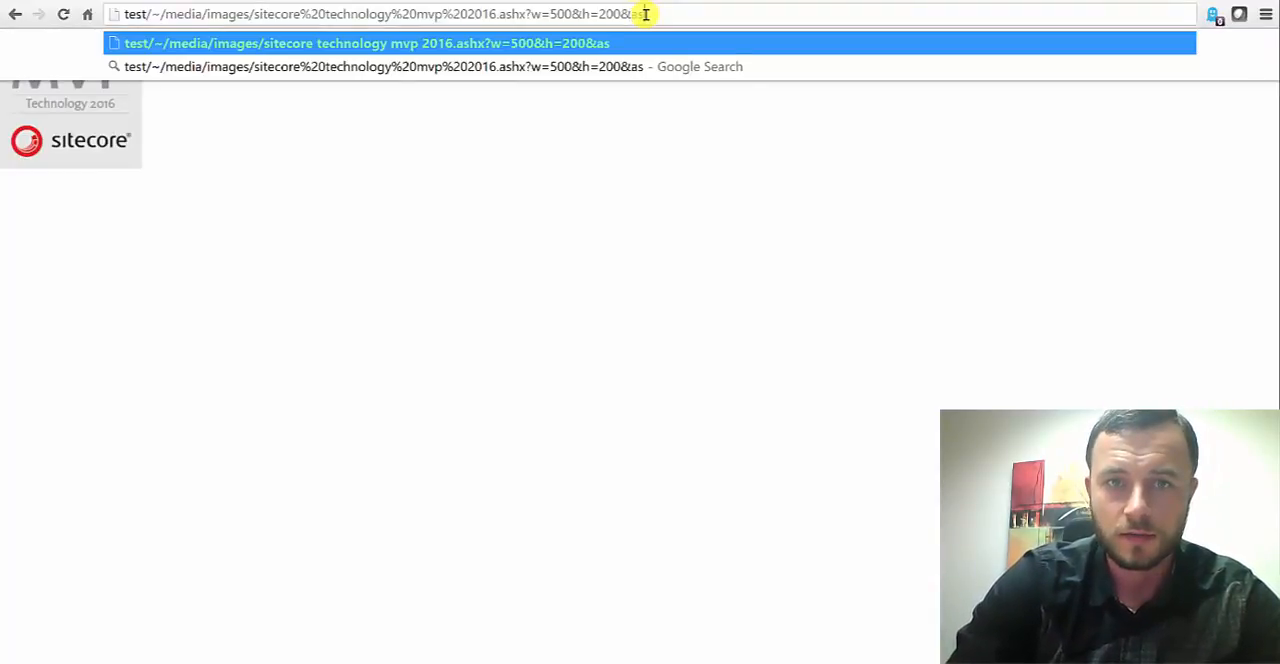
{"action": "type", "text": "="}
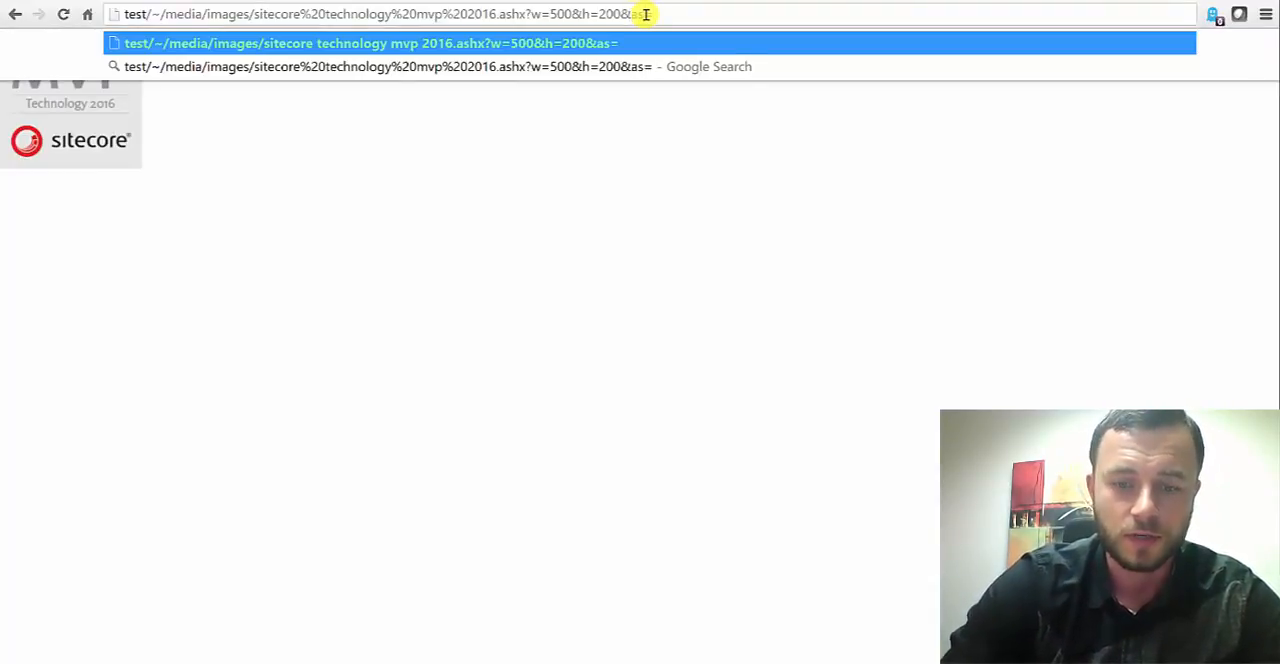
{"action": "type", "text": "1"}
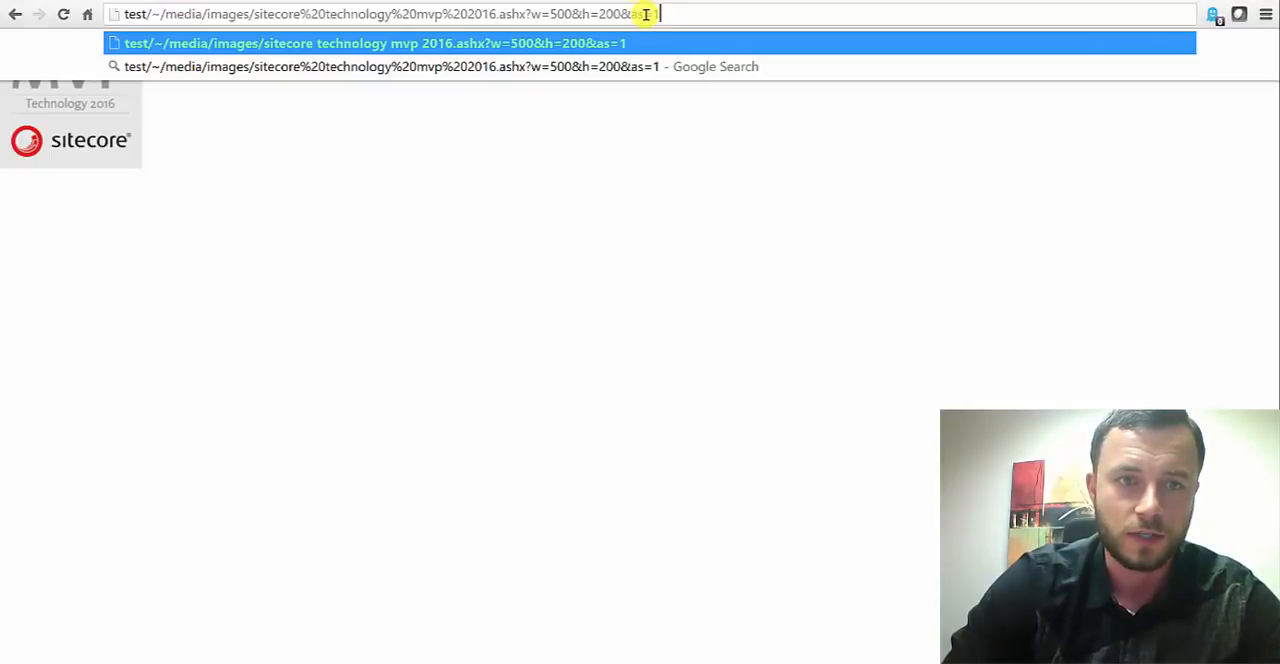
{"action": "key", "text": "Return"}
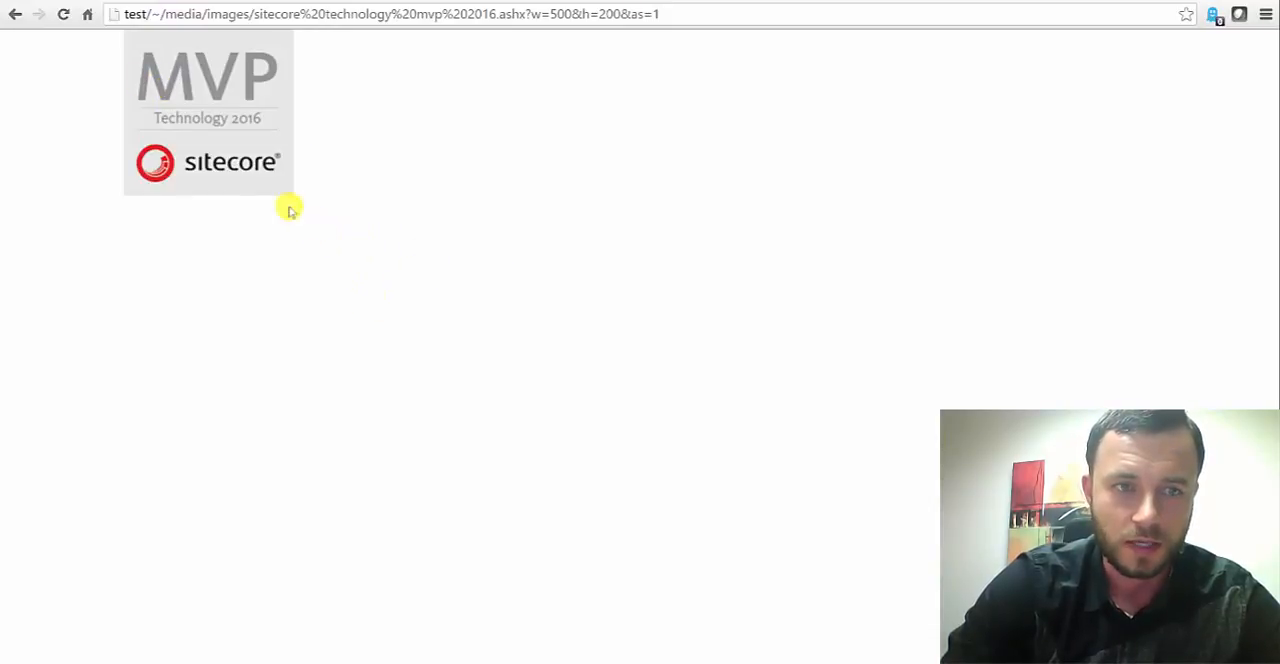
{"action": "left_click_drag", "start_coordinate": [345, 248], "coordinate": [244, 142]}
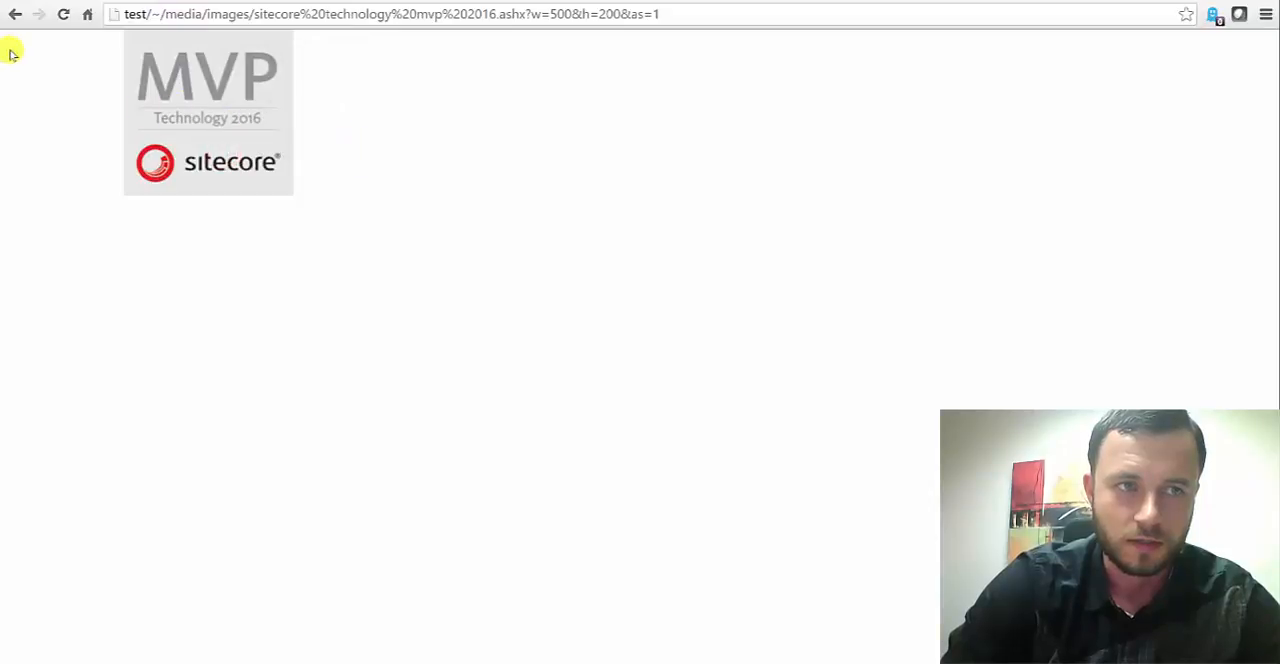
{"action": "left_click_drag", "start_coordinate": [208, 160], "coordinate": [470, 190]}
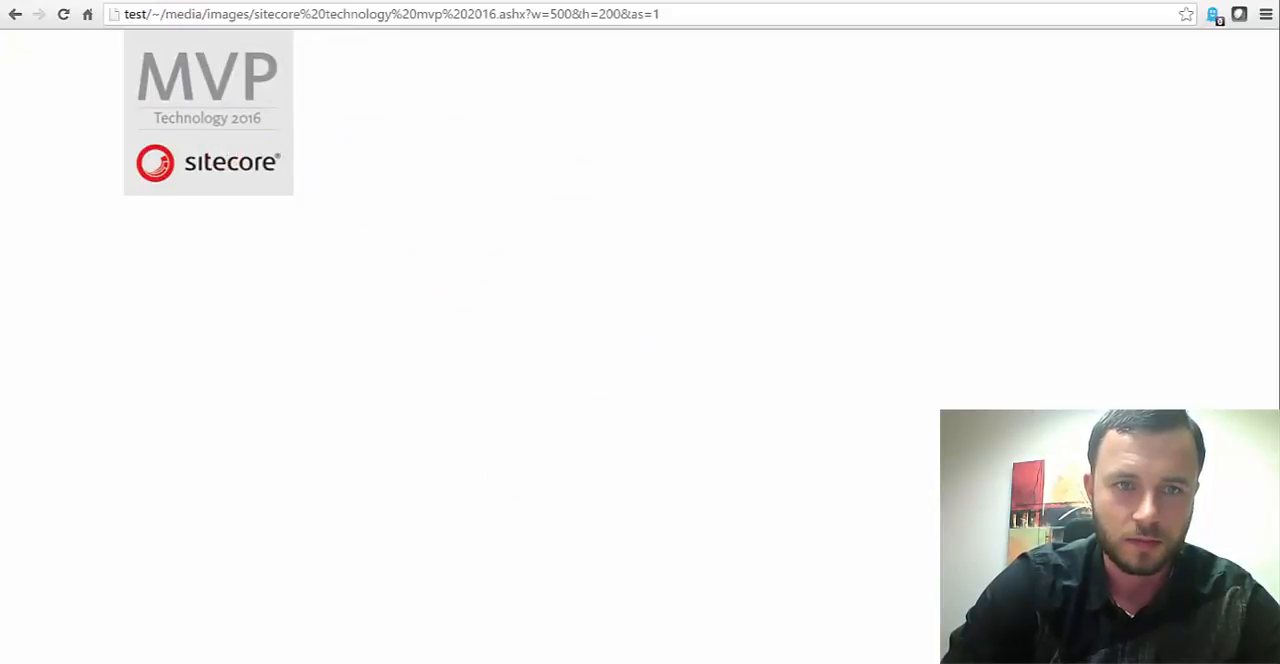
- Inspect the image element in Chrome DevTools to check its rendered size
{"action": "right_click", "coordinate": [280, 120]}
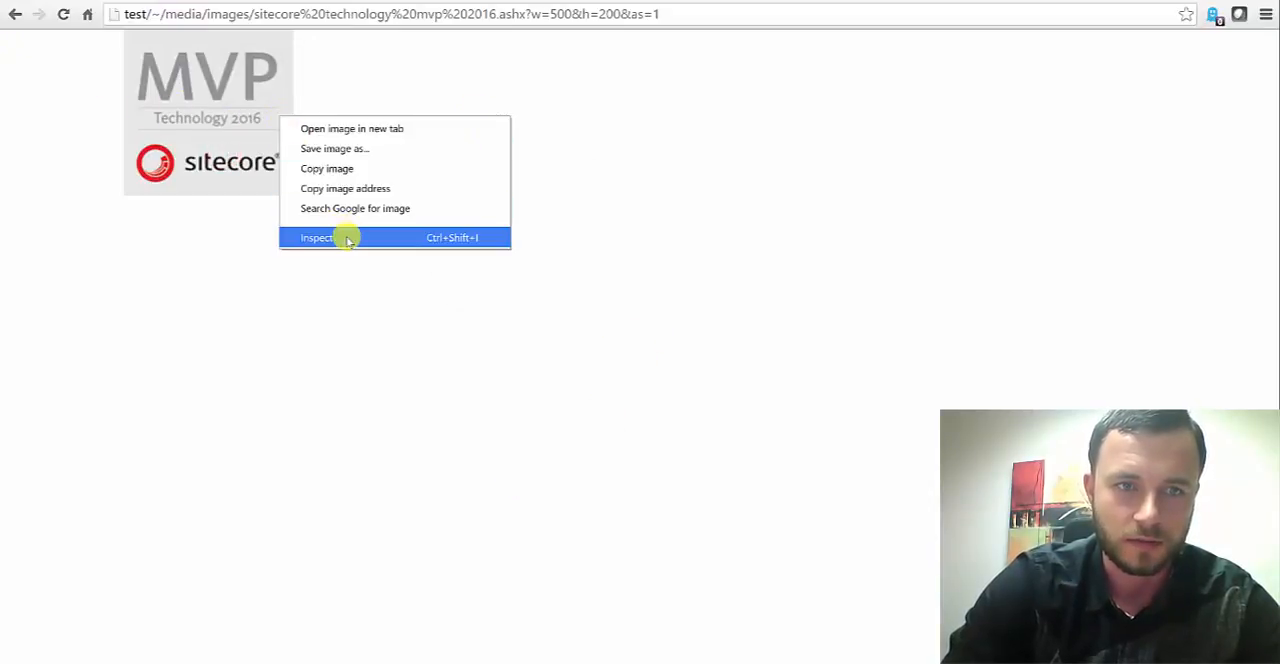
{"action": "left_click", "coordinate": [345, 238]}
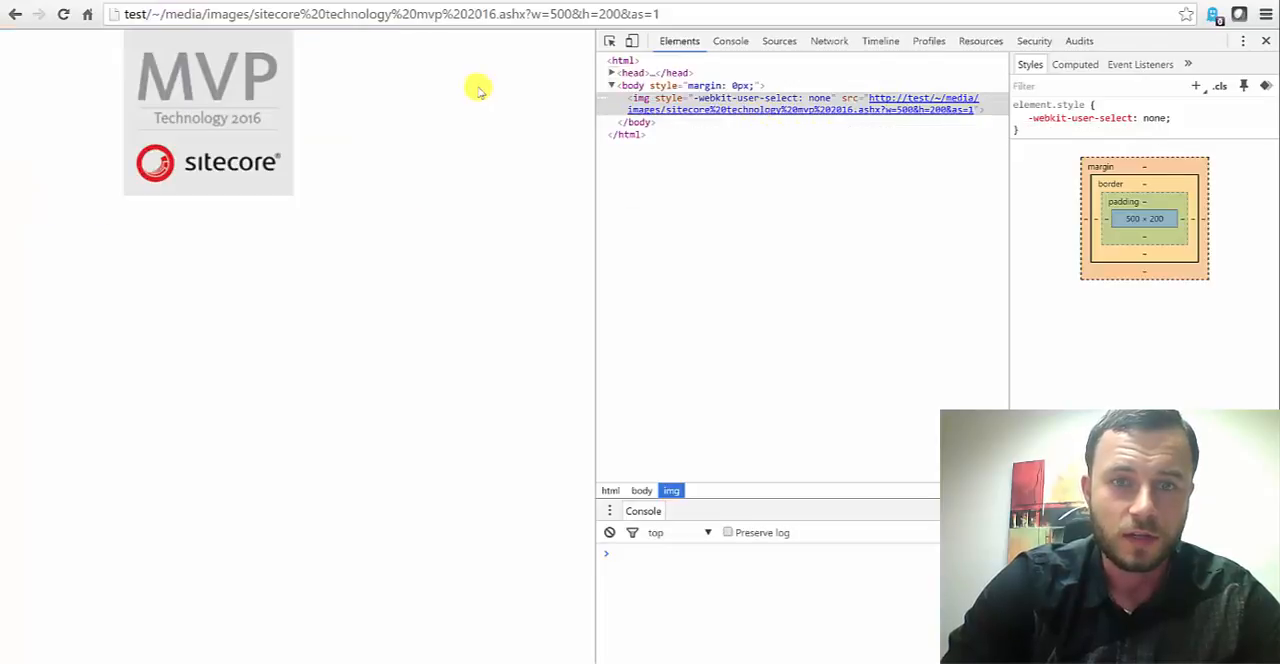
{"action": "mouse_move", "coordinate": [655, 110]}
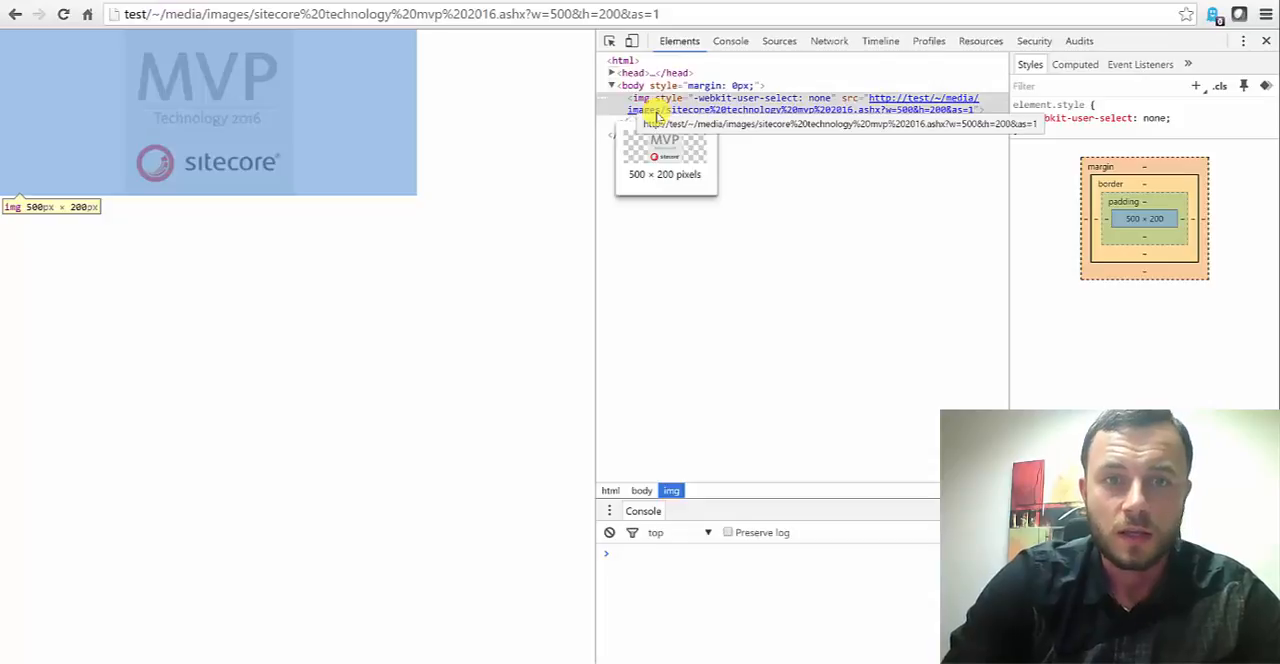
- Change the URL to w=200&h=500&as=1 and load the image at 200×500
{"action": "left_click", "coordinate": [558, 13]}
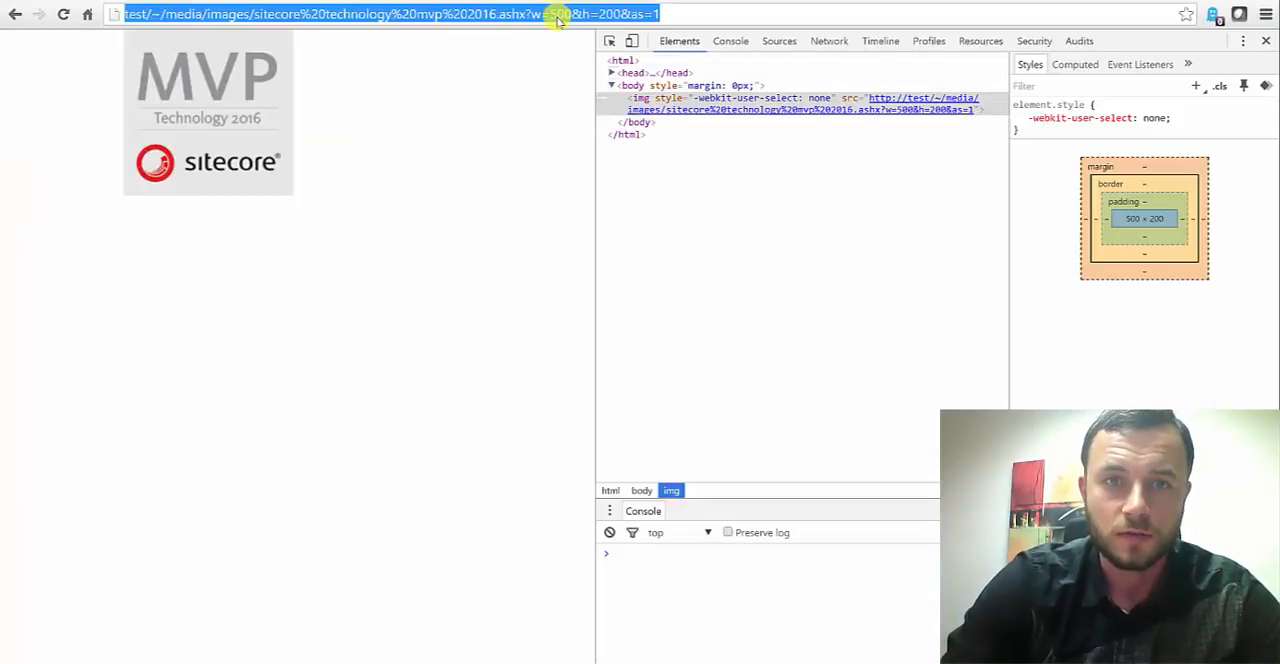
{"action": "key", "text": "BackSpace"}
{"action": "type", "text": "2"}
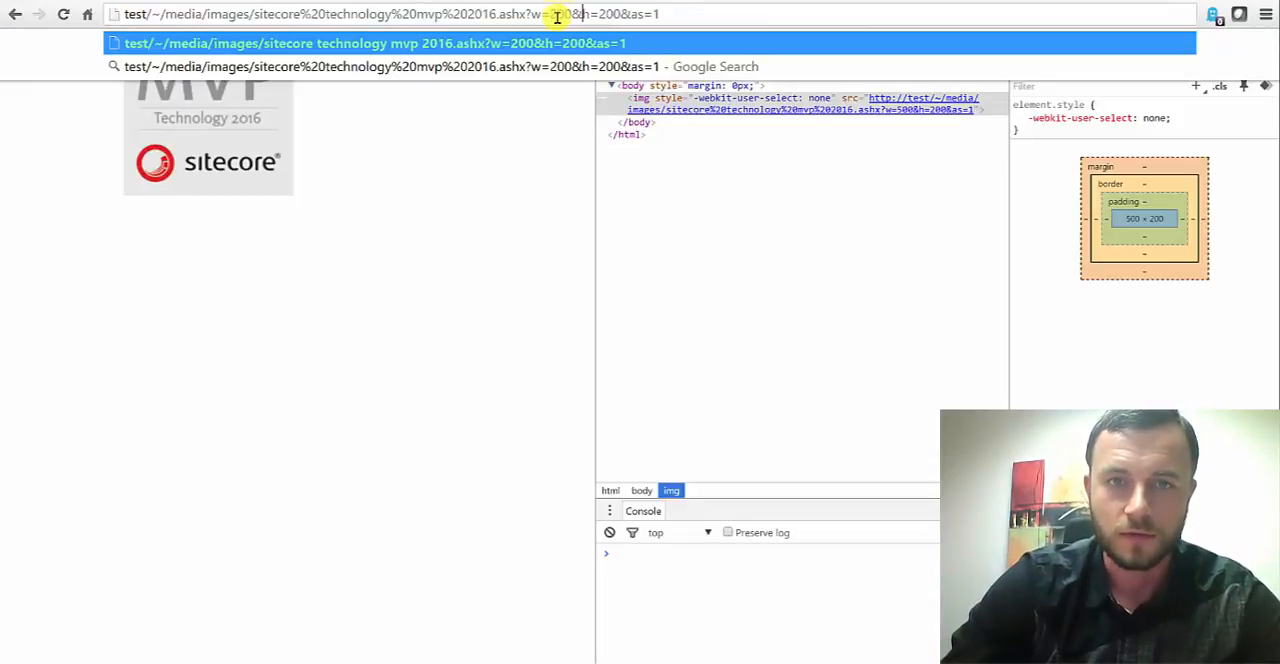
{"action": "key", "text": "Right"}
{"action": "key", "text": "Right"}
{"action": "key", "text": "Right"}
{"action": "type", "text": "5"}
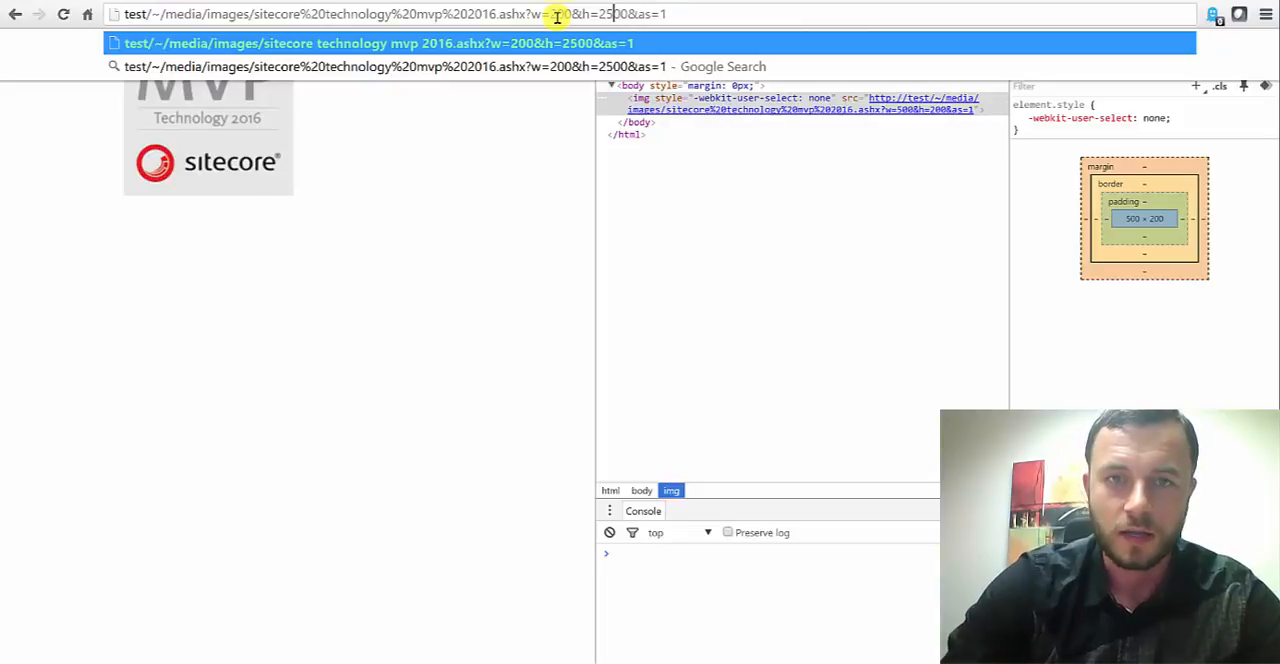
{"action": "key", "text": "Delete"}
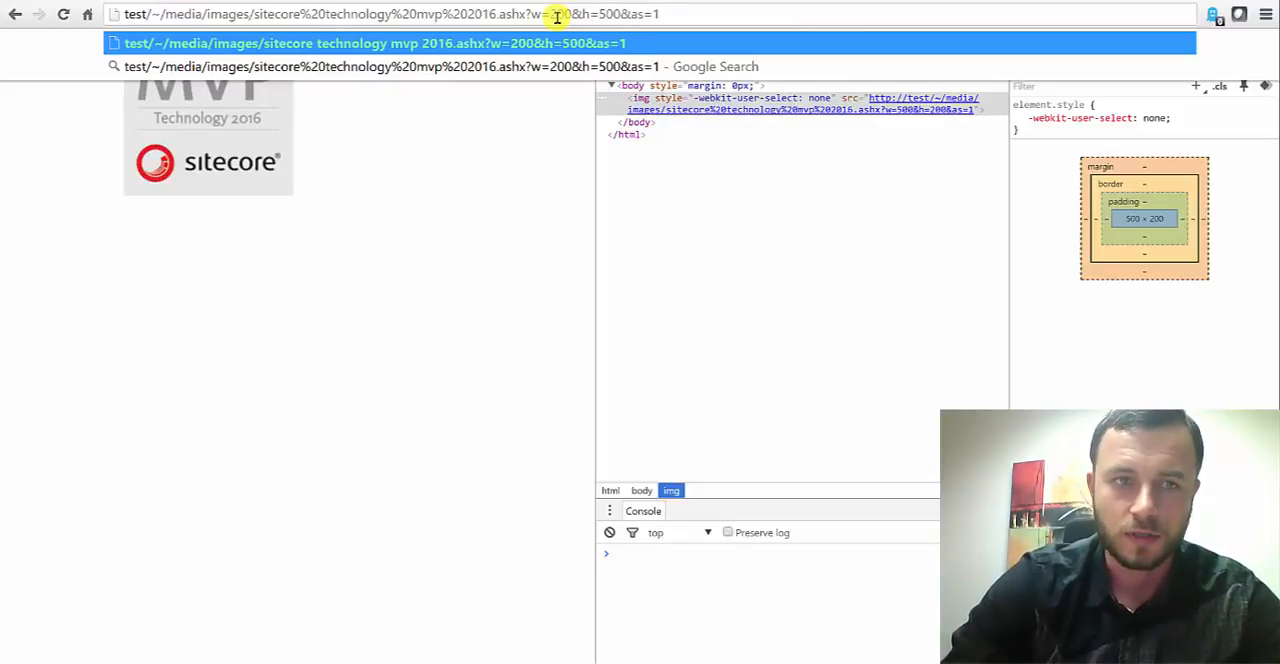
{"action": "key", "text": "Return"}
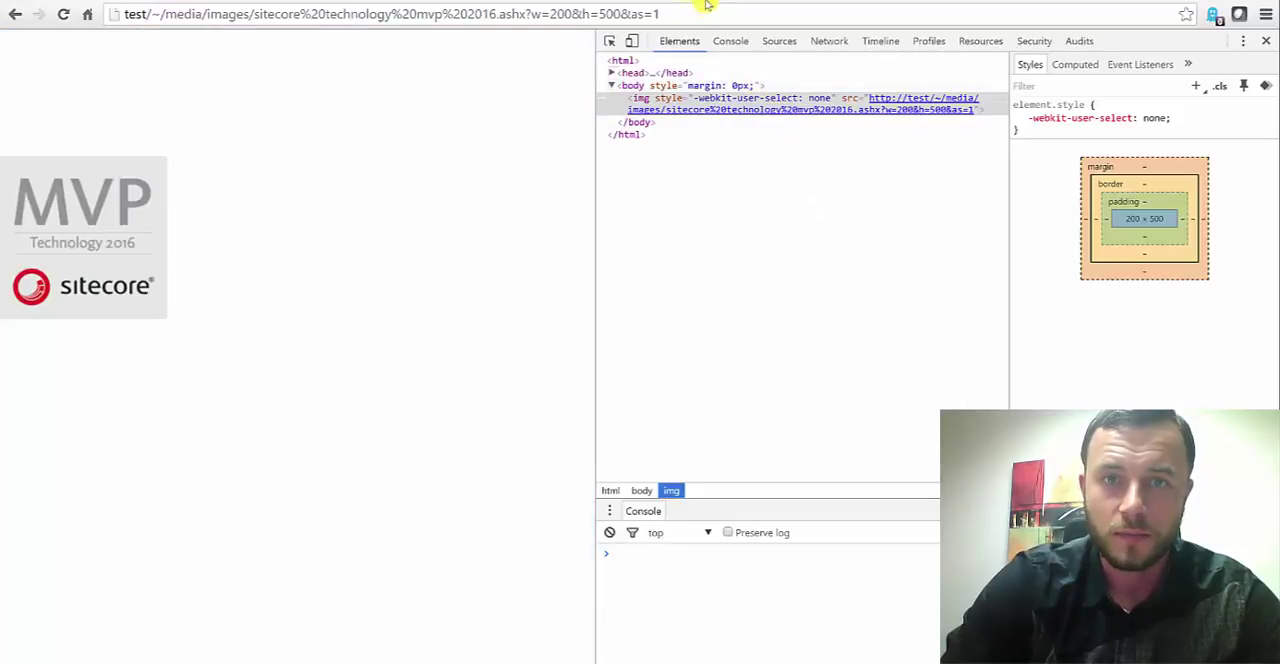
- Append &bc=#cccccc to the URL and load the image with a grey background
{"action": "left_click", "coordinate": [708, 14]}
{"action": "key", "text": "shift+Left"}
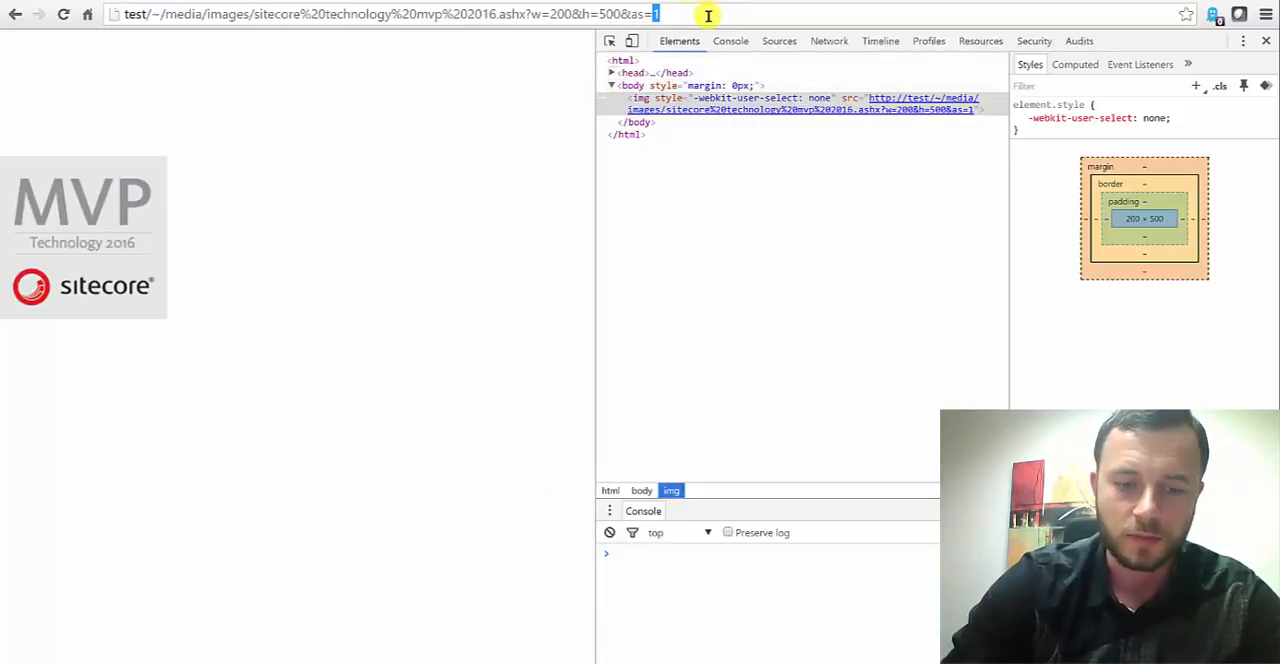
{"action": "type", "text": "1&"}
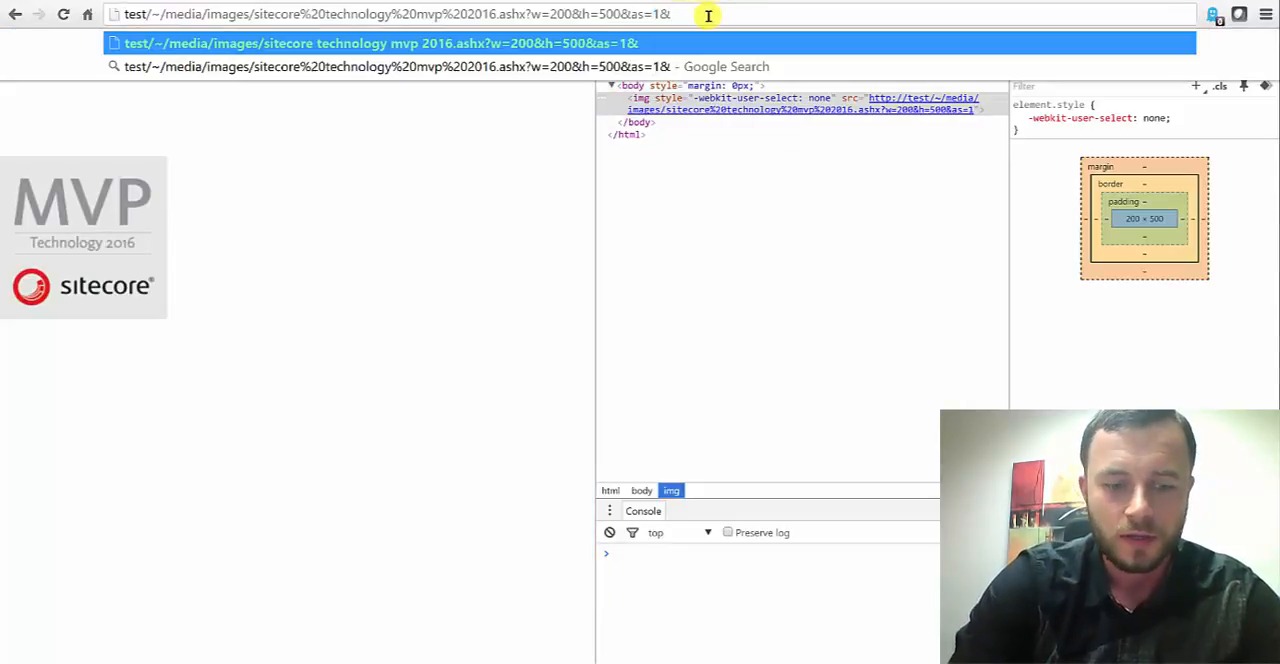
{"action": "type", "text": "bc"}
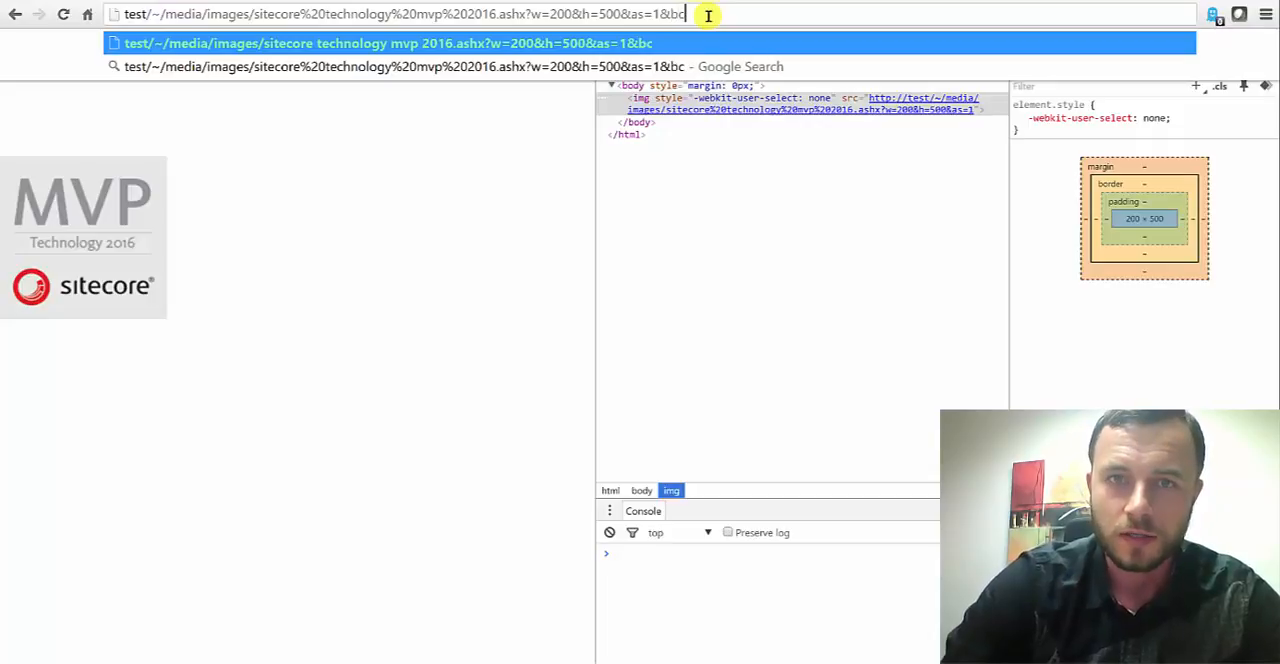
{"action": "type", "text": "="}
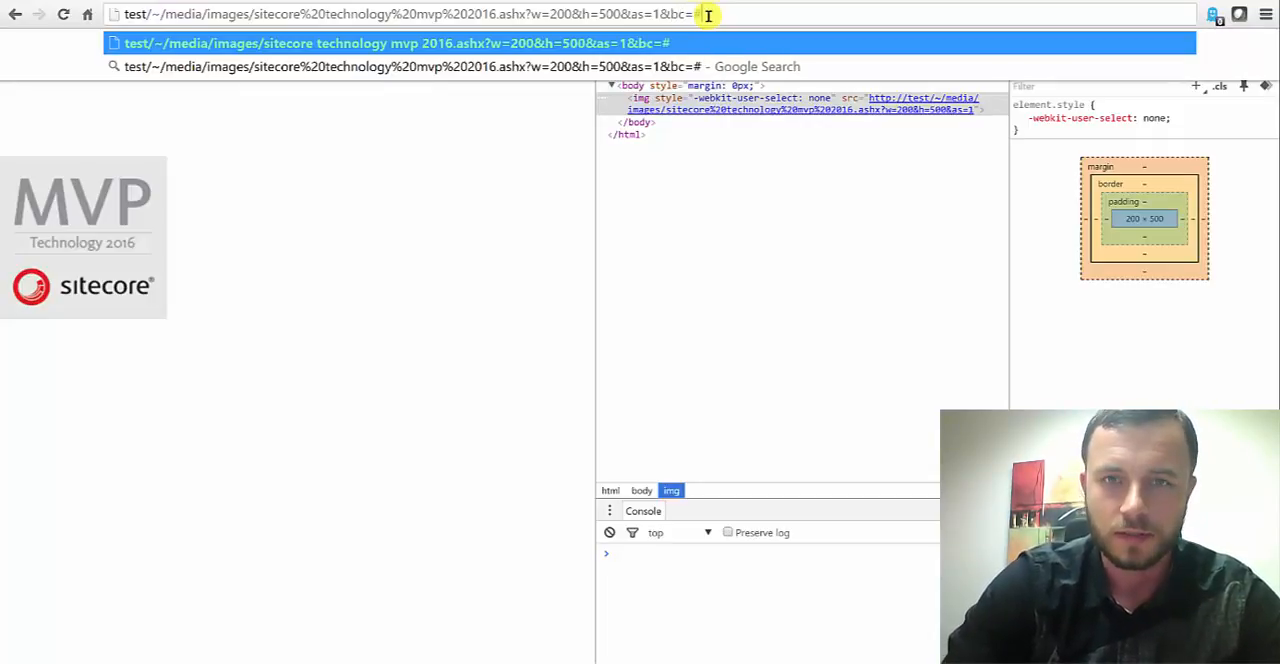
{"action": "type", "text": "#ccc"}
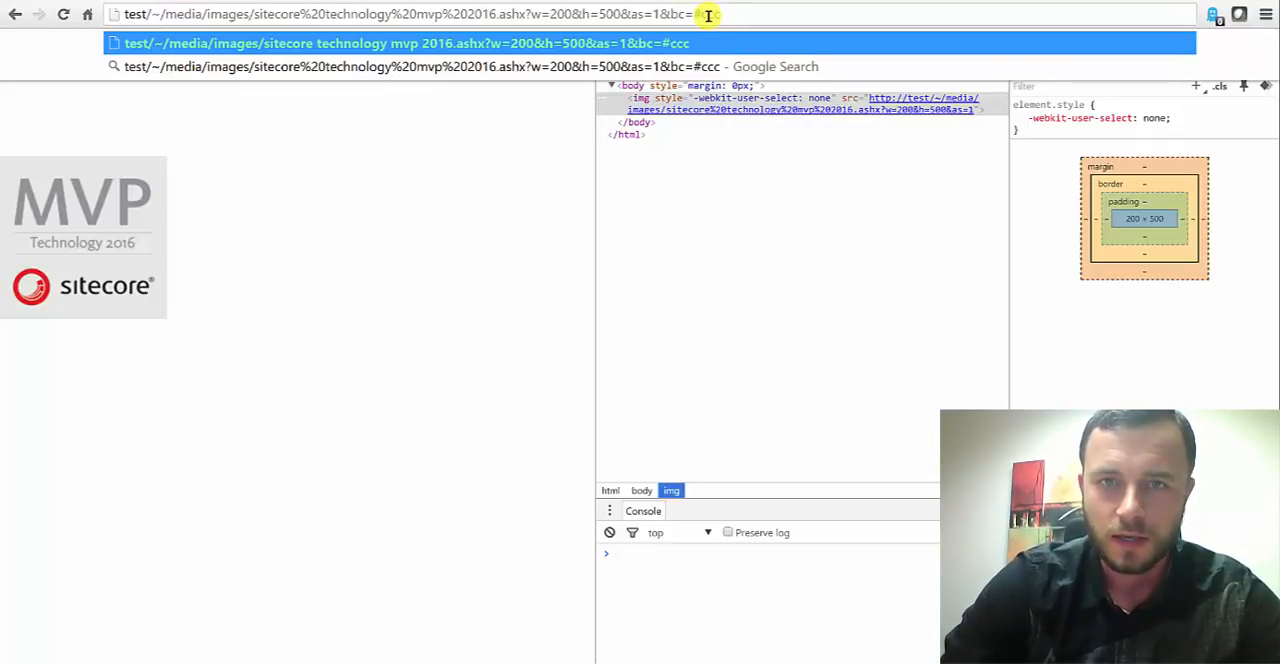
{"action": "type", "text": "ccc"}
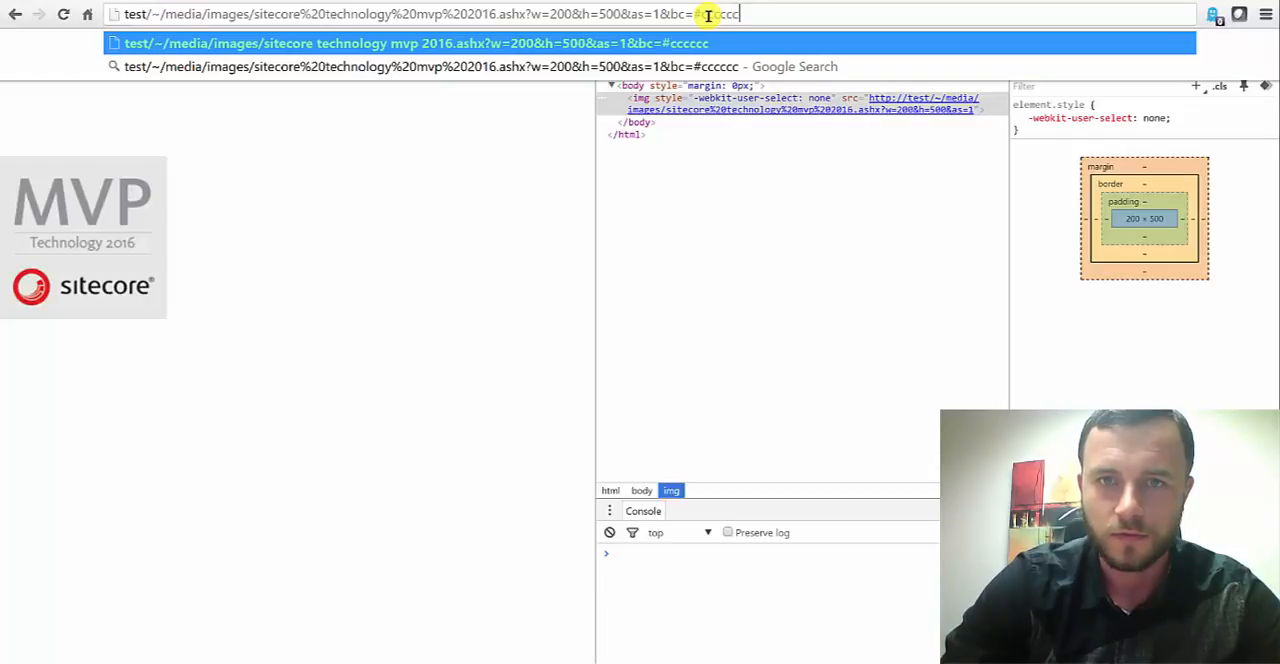
{"action": "key", "text": "Return"}
- Remove the # so the parameter reads bc=cccccc and reload the 200×500 image
{"action": "left_click", "coordinate": [707, 14]}
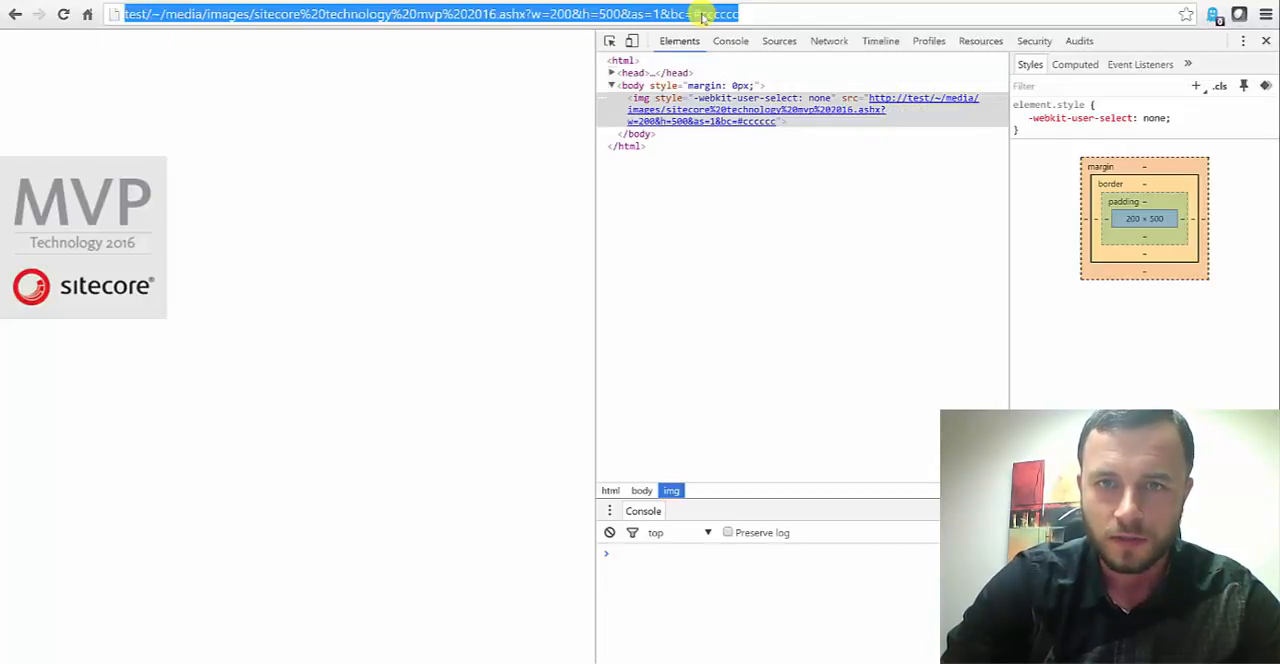
{"action": "double_click", "coordinate": [707, 14]}
{"action": "key", "text": "BackSpace"}
{"action": "type", "text": "cccccc"}
{"action": "key", "text": "Return"}
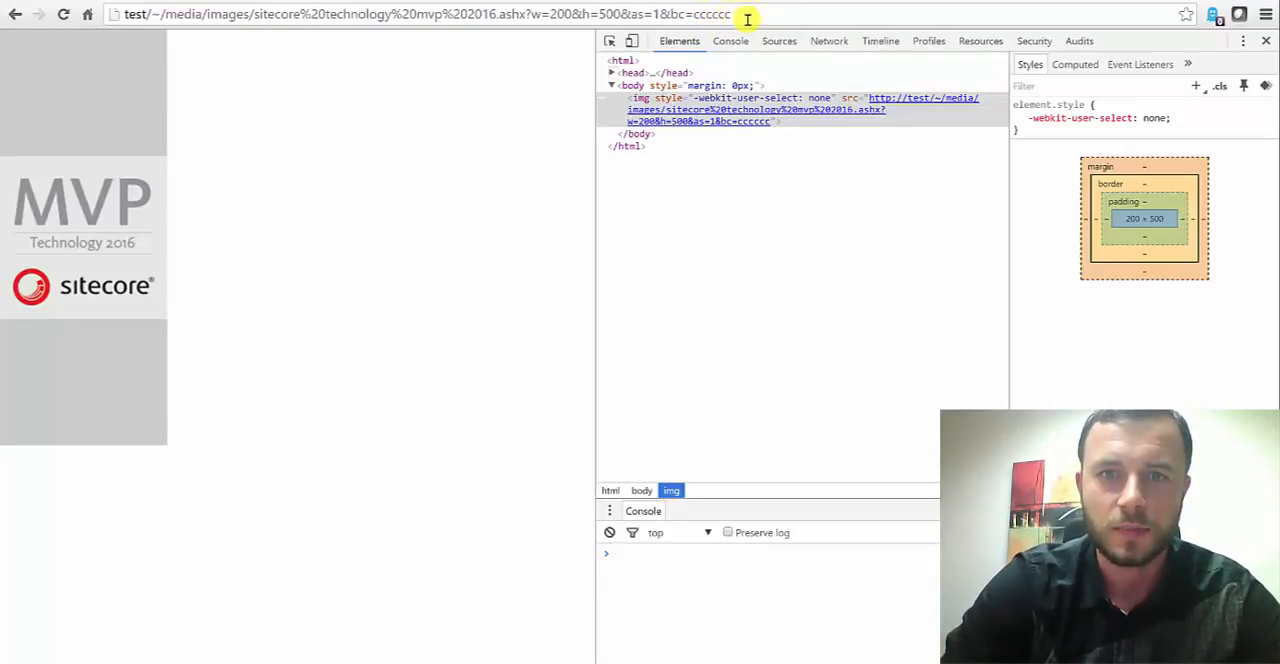
{"action": "left_click_drag", "start_coordinate": [732, 14], "coordinate": [695, 14]}
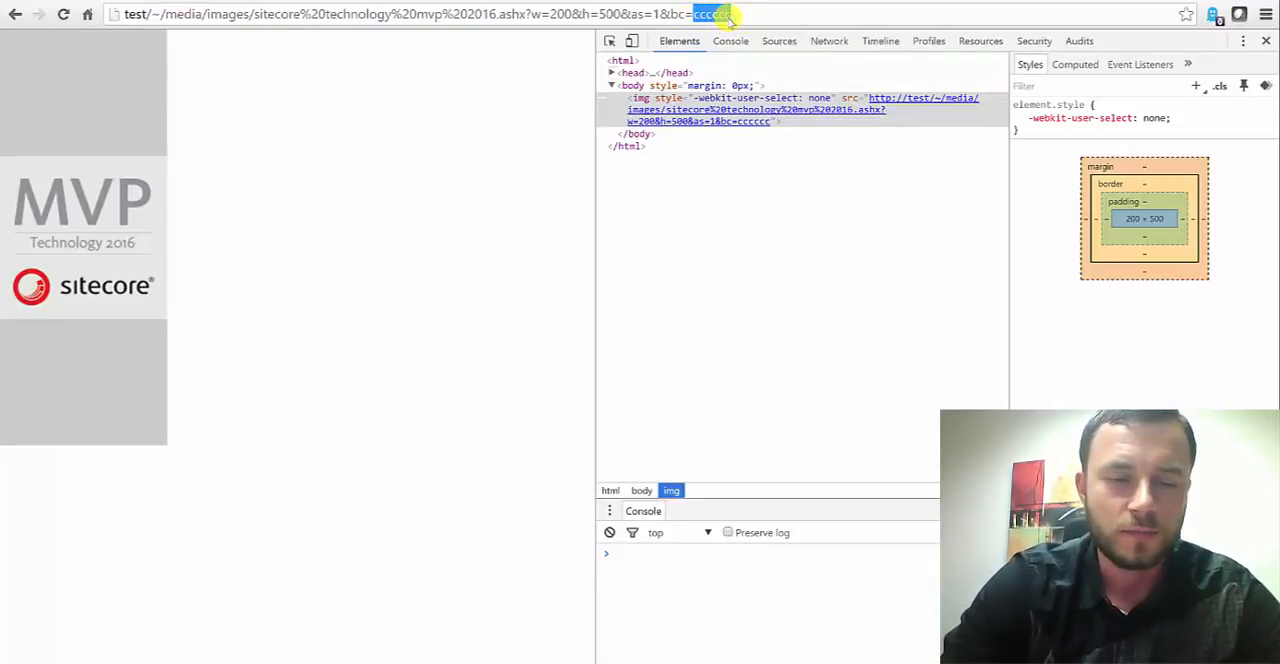
{"action": "type", "text": "cccccc"}
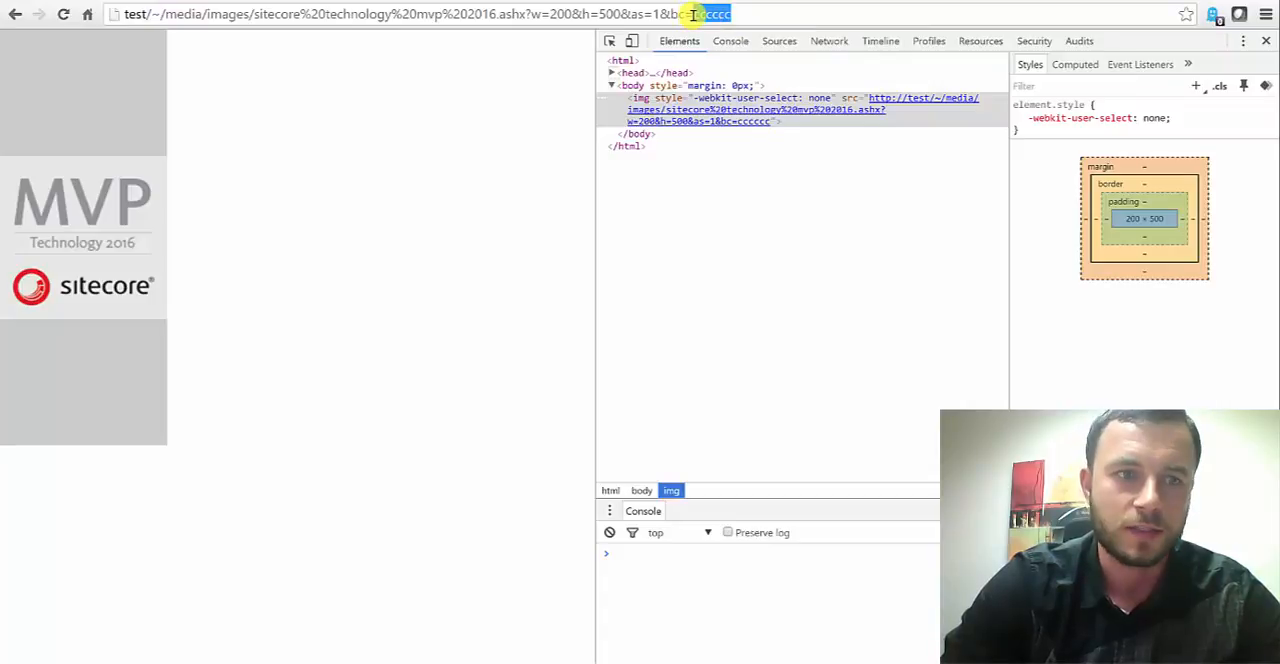